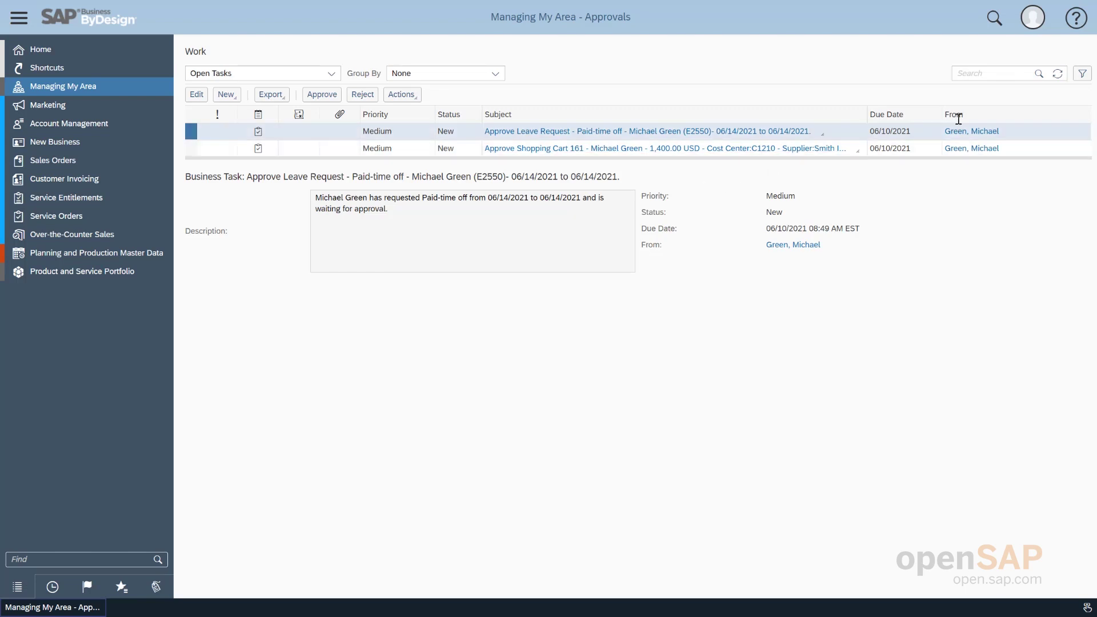
# Log off the current session and confirm with OK
pyautogui.click(1034, 18)
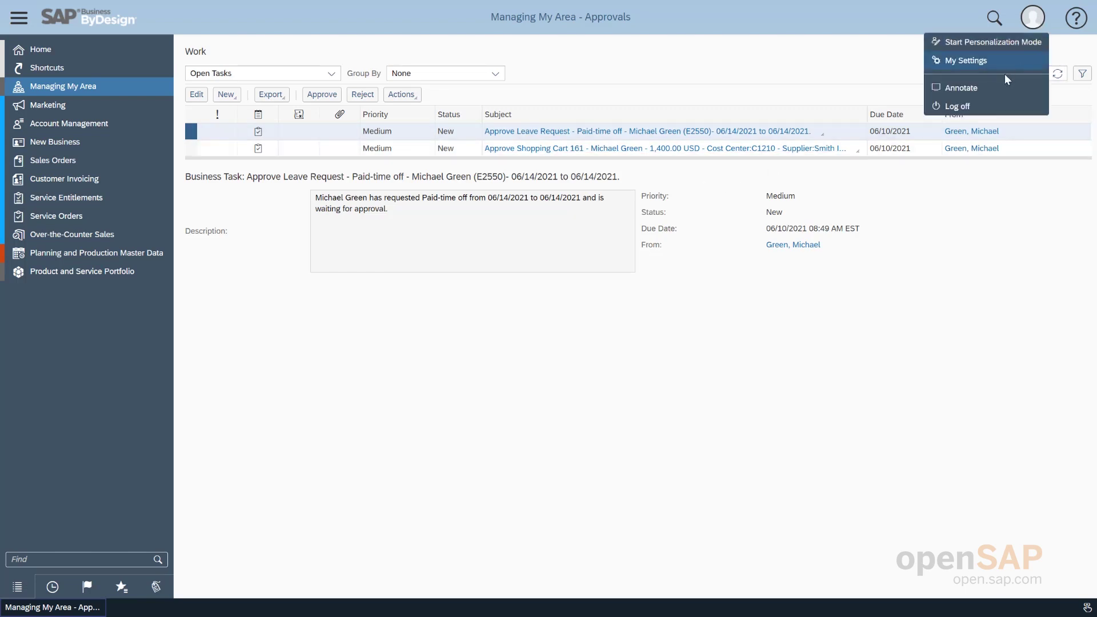
pyautogui.click(978, 106)
pyautogui.click(765, 334)
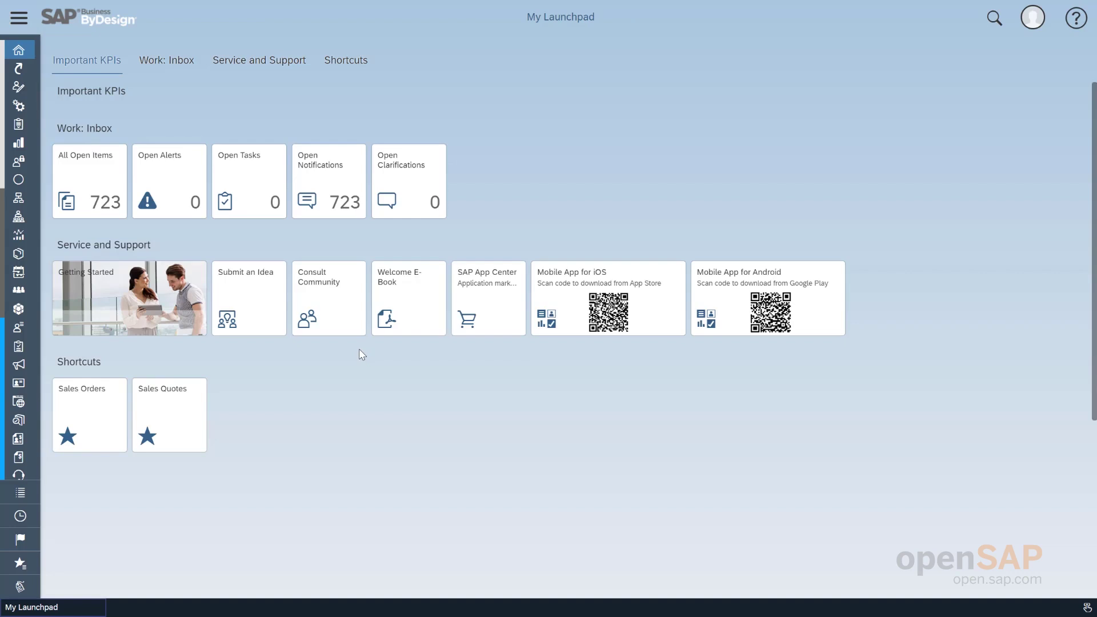
# Open the Task Substitutions employee list under Application and User Management
pyautogui.click(21, 18)
pyautogui.moveTo(80, 86)
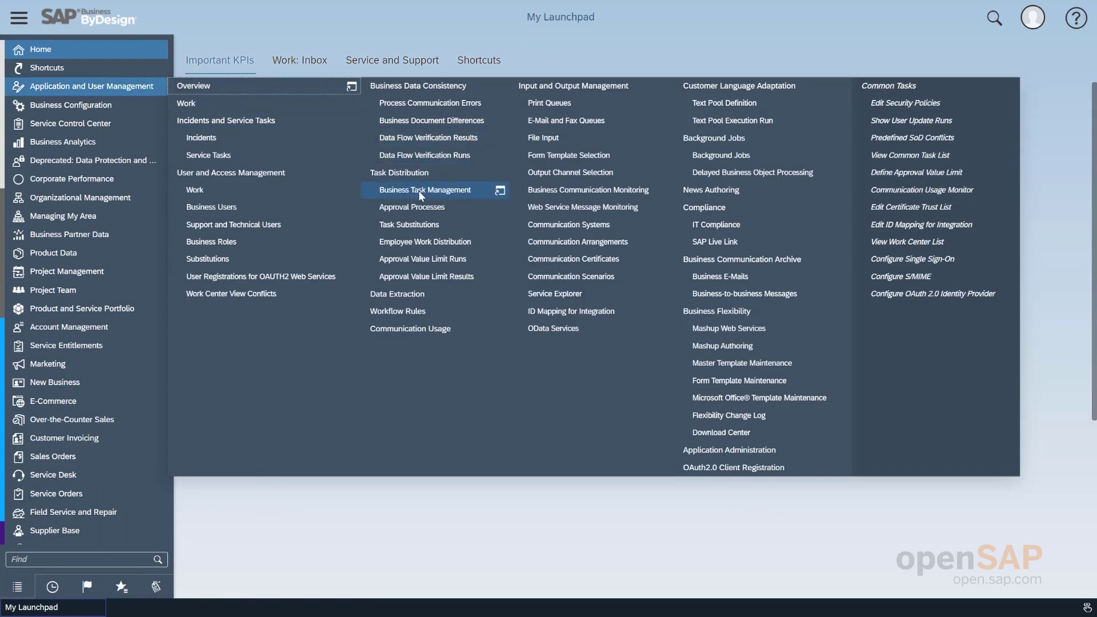
pyautogui.click(414, 227)
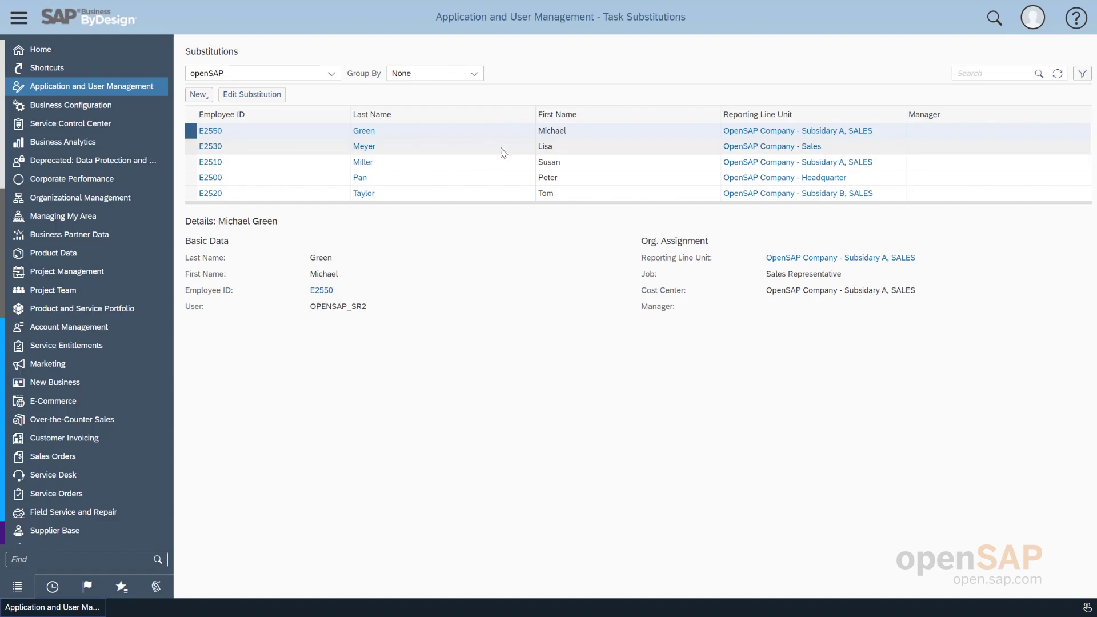
# Give the Sales Manager an activated 'is substituted by' relation to a sales colleague, then save and close
pyautogui.click(191, 147)
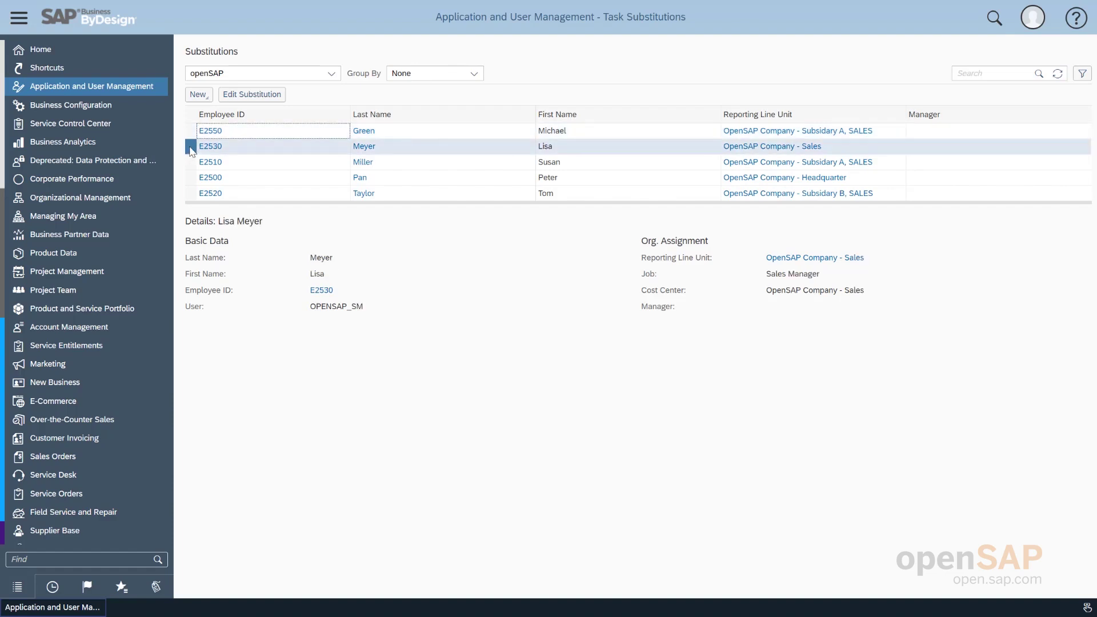
pyautogui.click(256, 95)
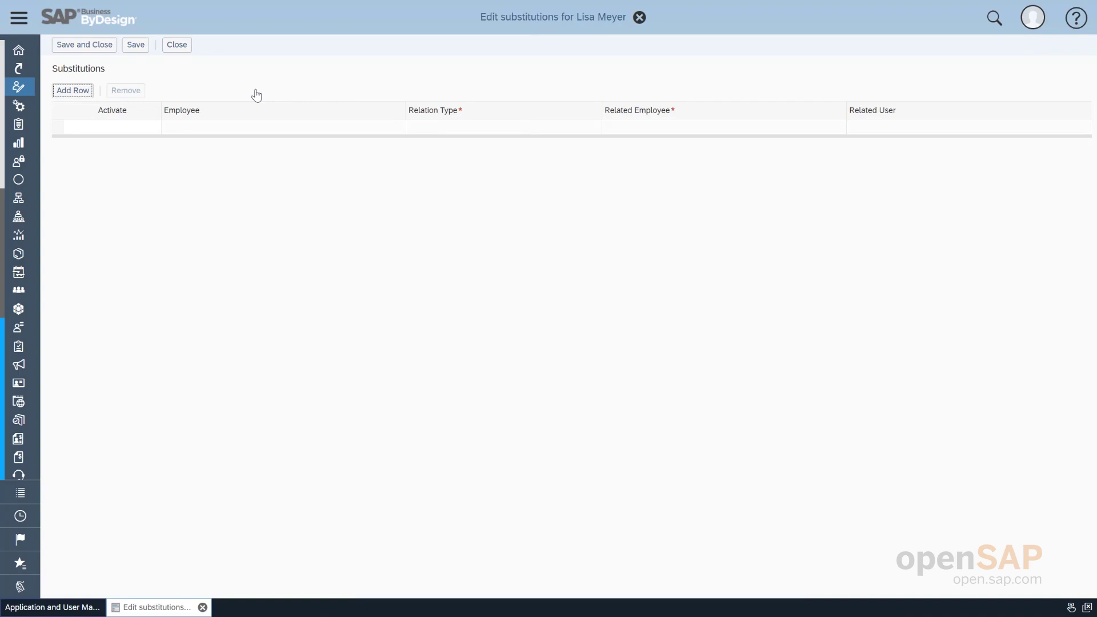
pyautogui.click(75, 97)
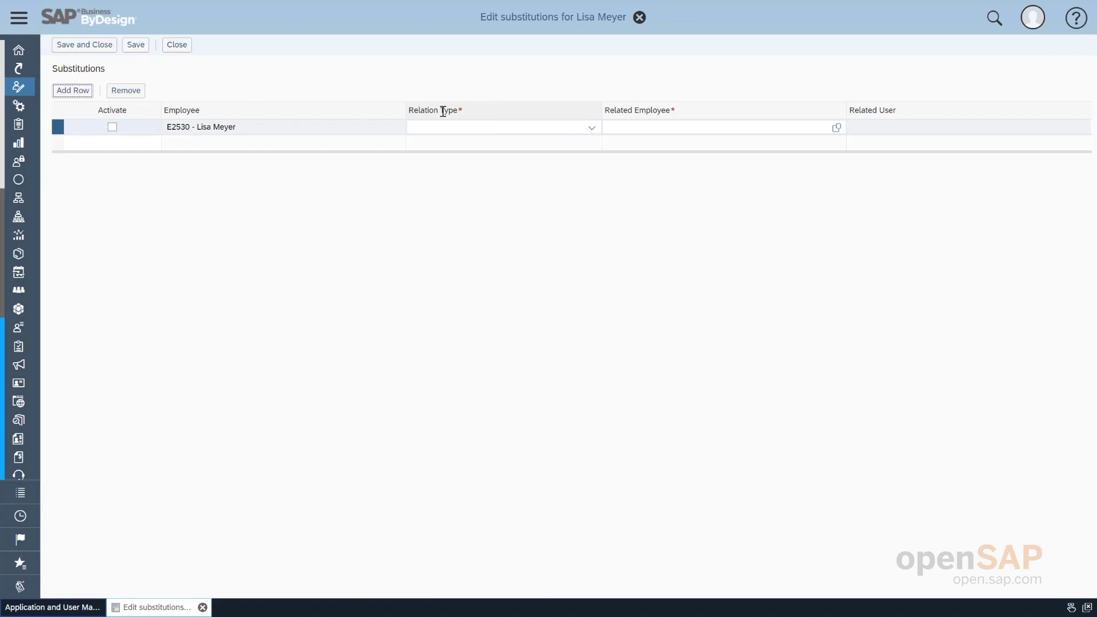
pyautogui.click(592, 128)
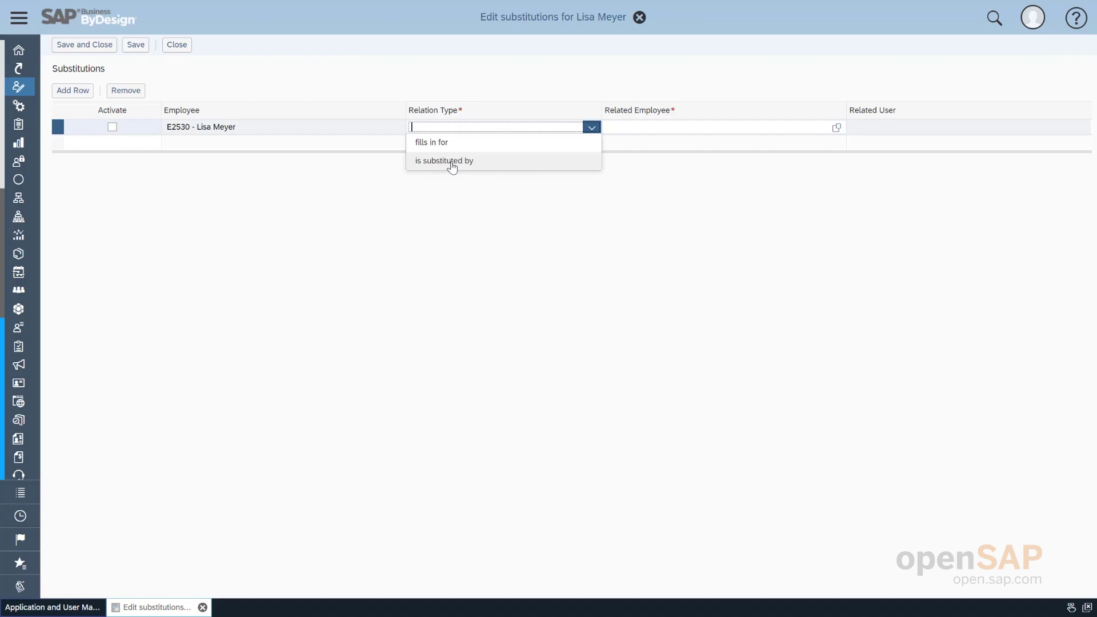
pyautogui.click(452, 162)
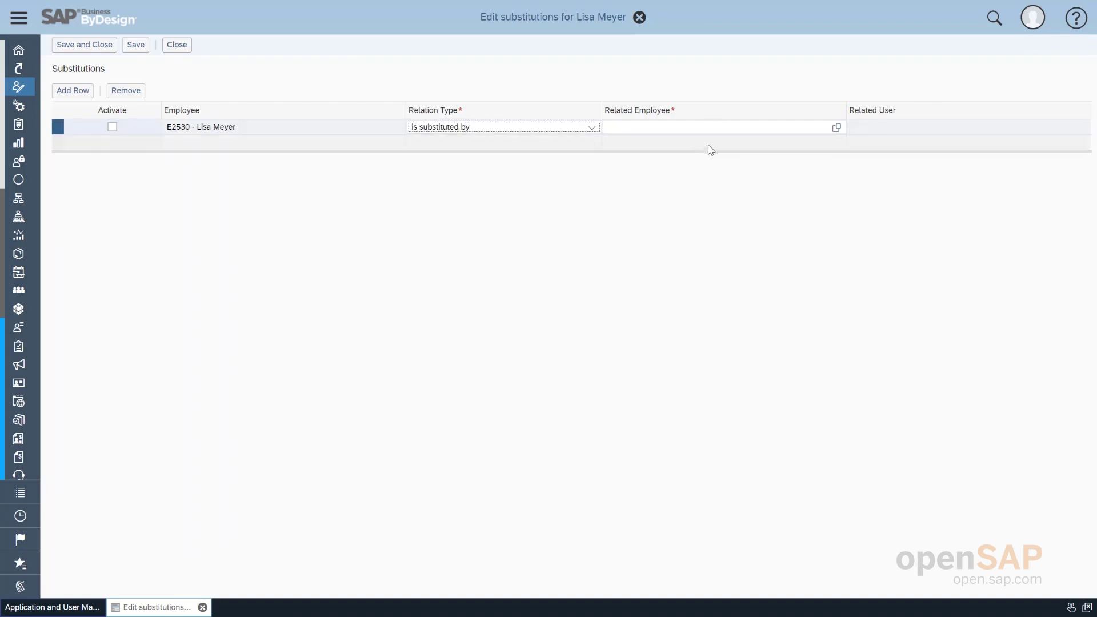
pyautogui.click(713, 126)
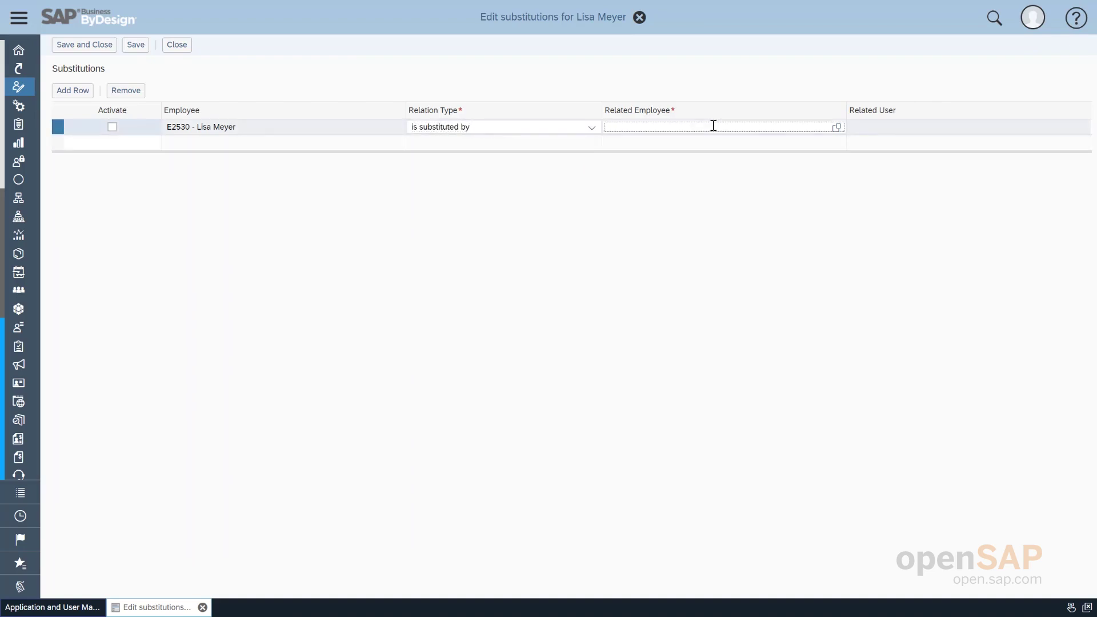
pyautogui.write('sub')
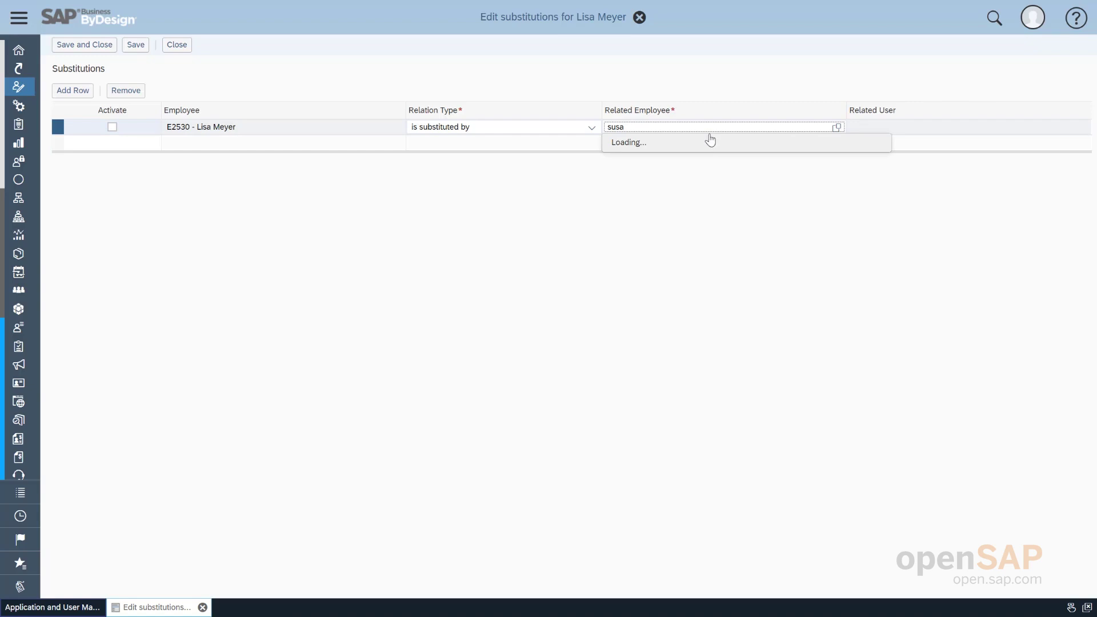
pyautogui.click(681, 144)
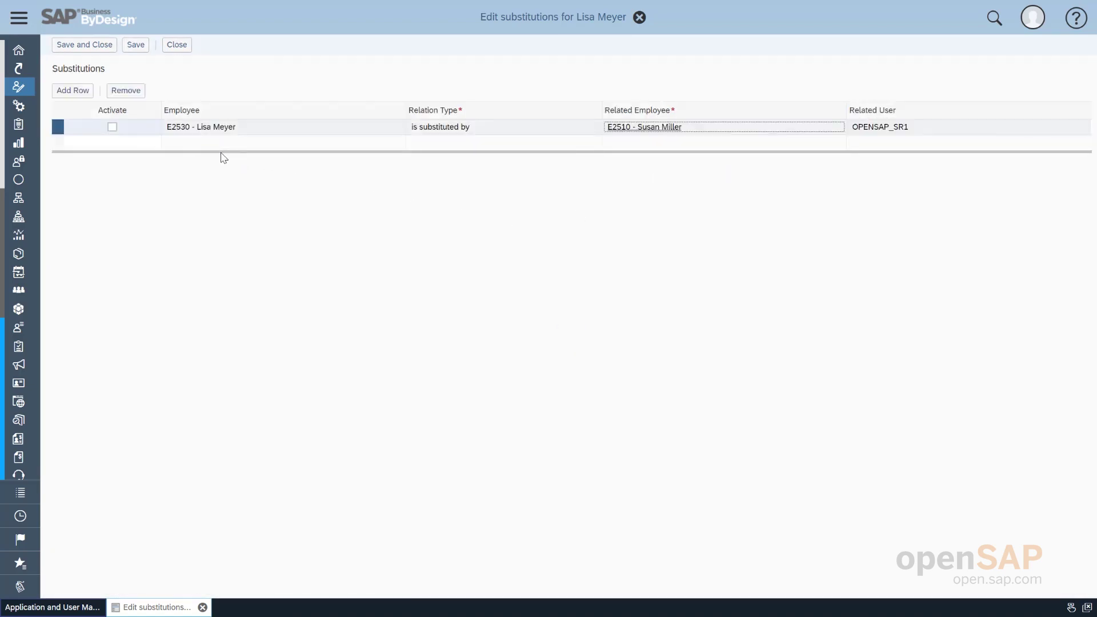
pyautogui.click(111, 127)
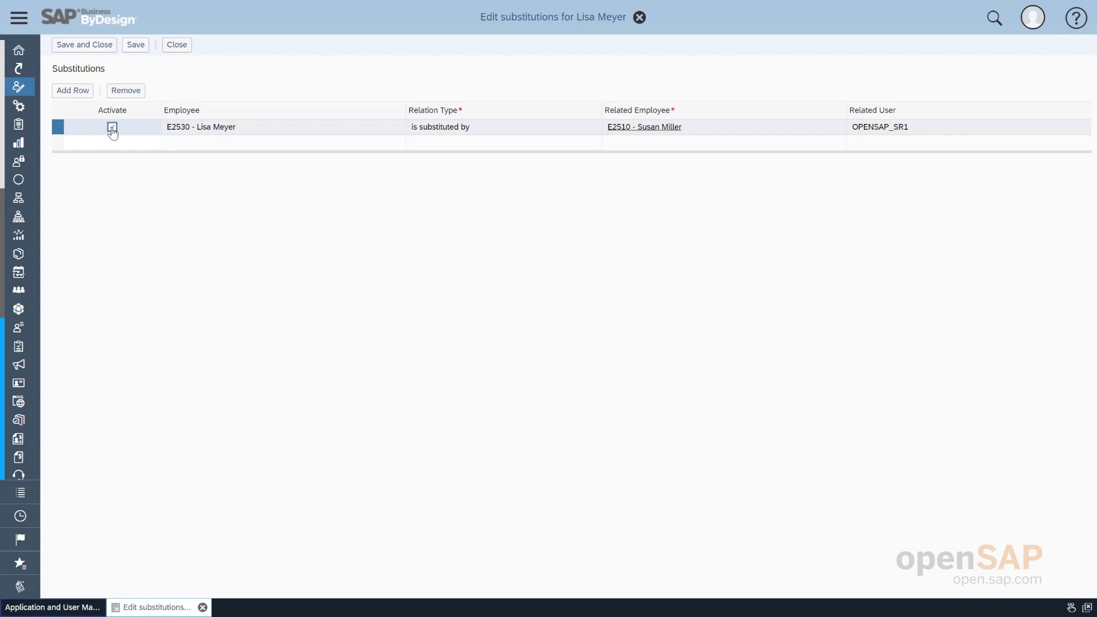
pyautogui.click(95, 50)
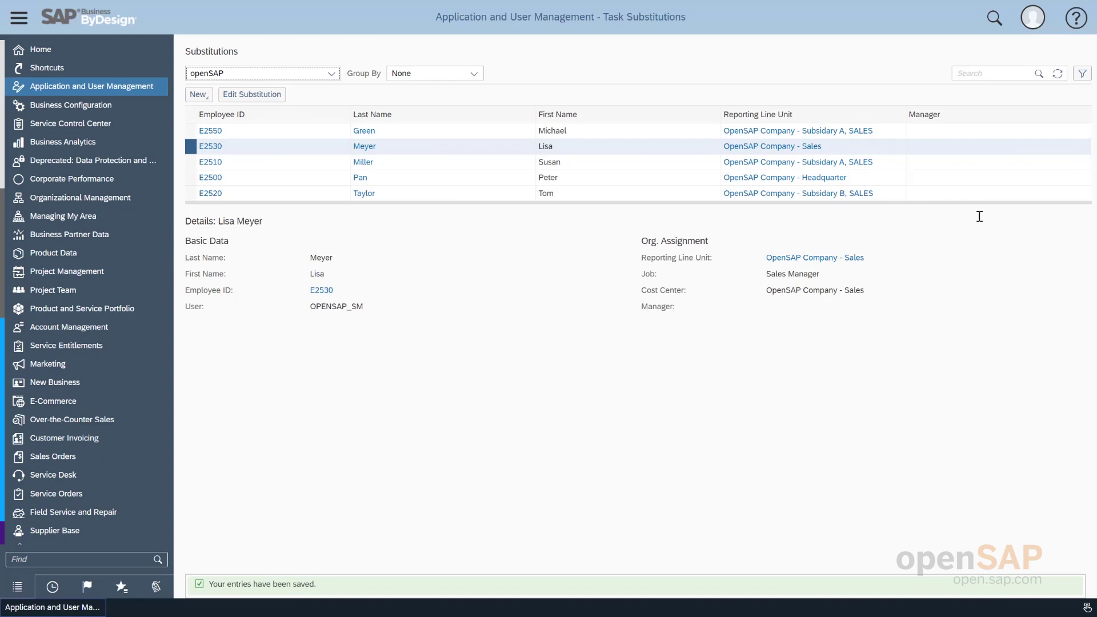
# Log off with OK, then expand the work centre navigation in the new session
pyautogui.click(1038, 22)
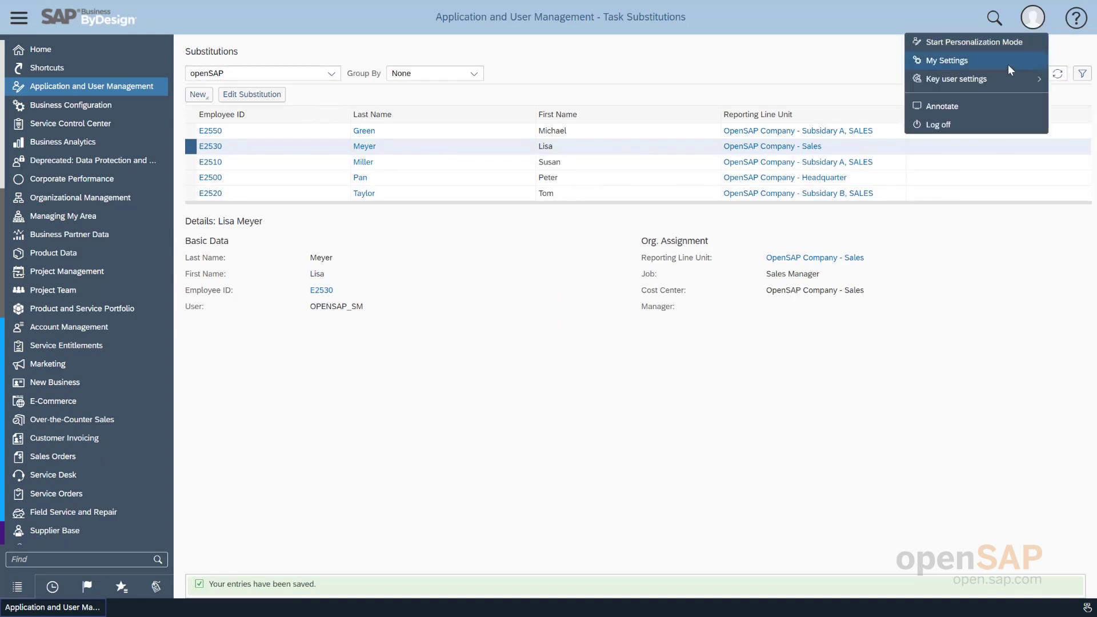
pyautogui.moveTo(989, 90)
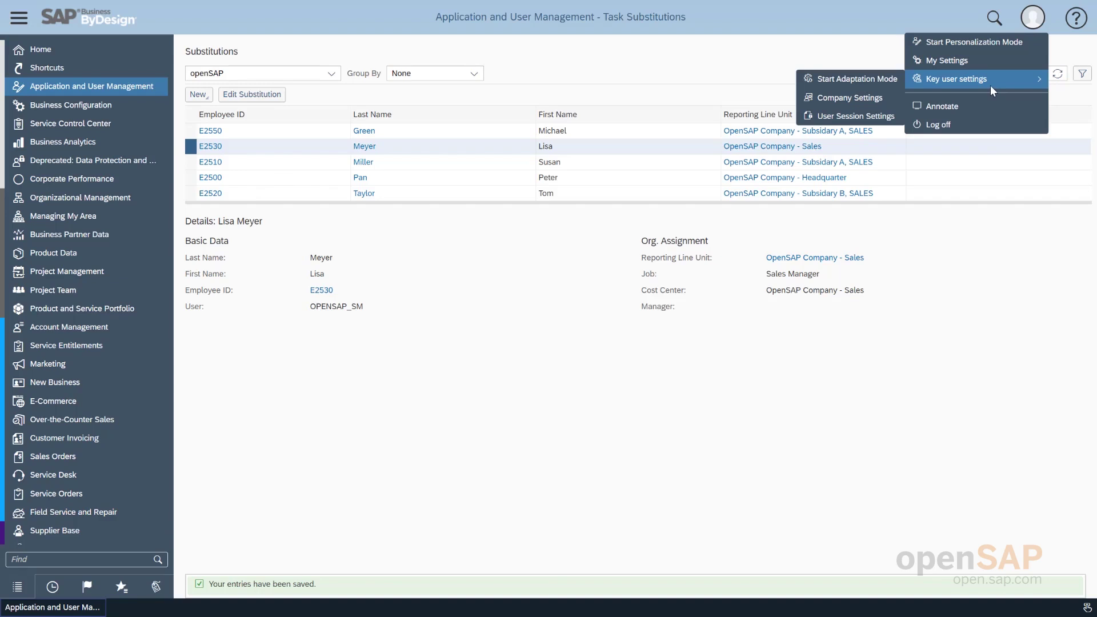
pyautogui.click(963, 125)
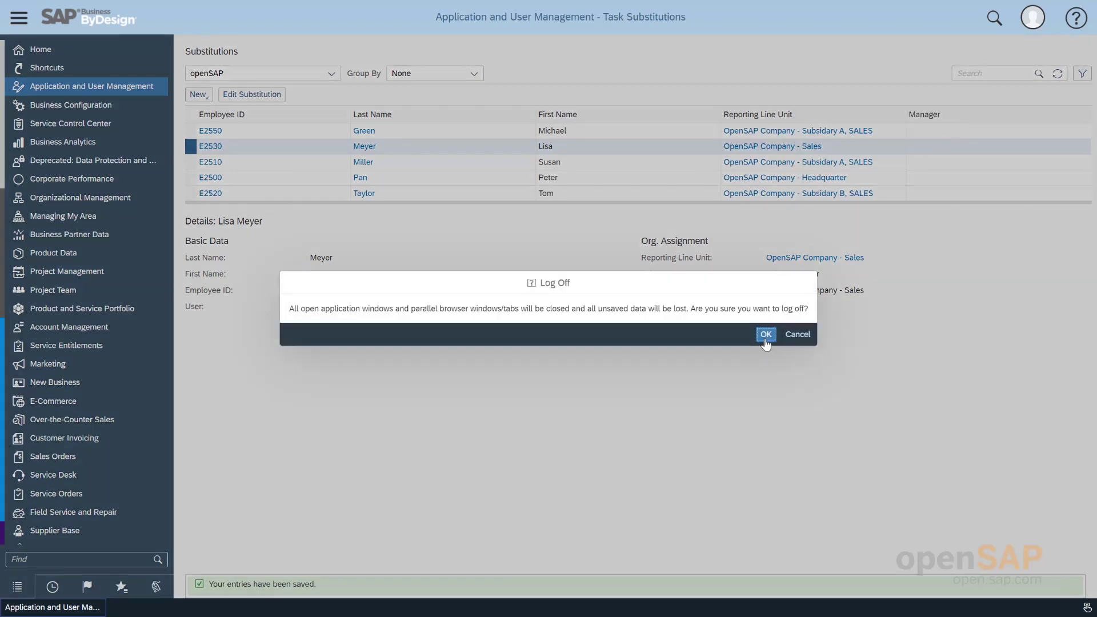
pyautogui.click(765, 334)
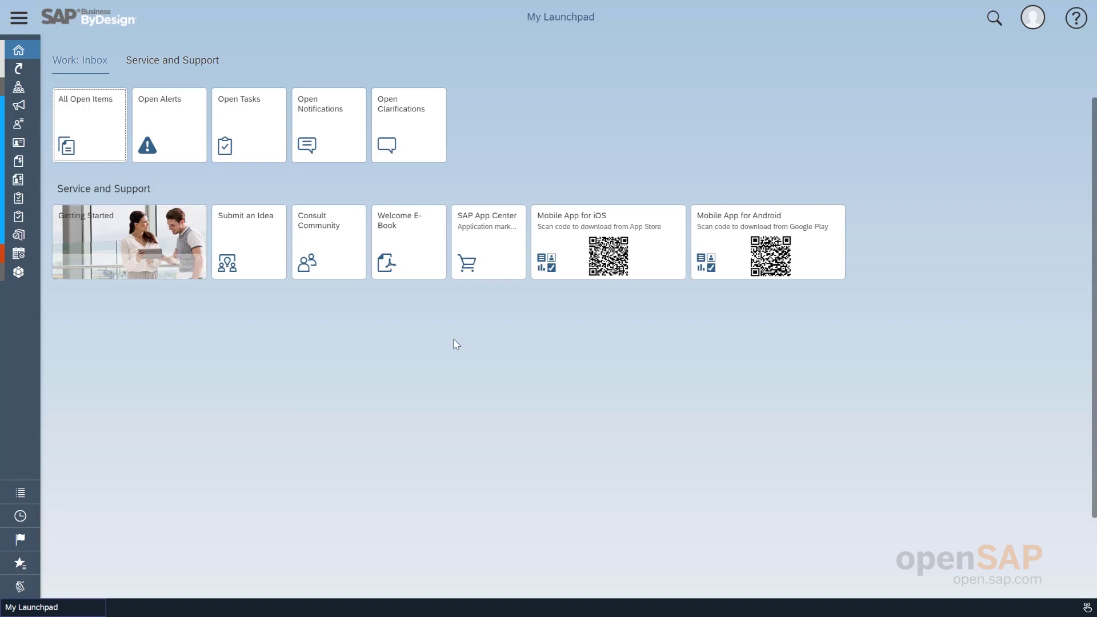
pyautogui.click(26, 21)
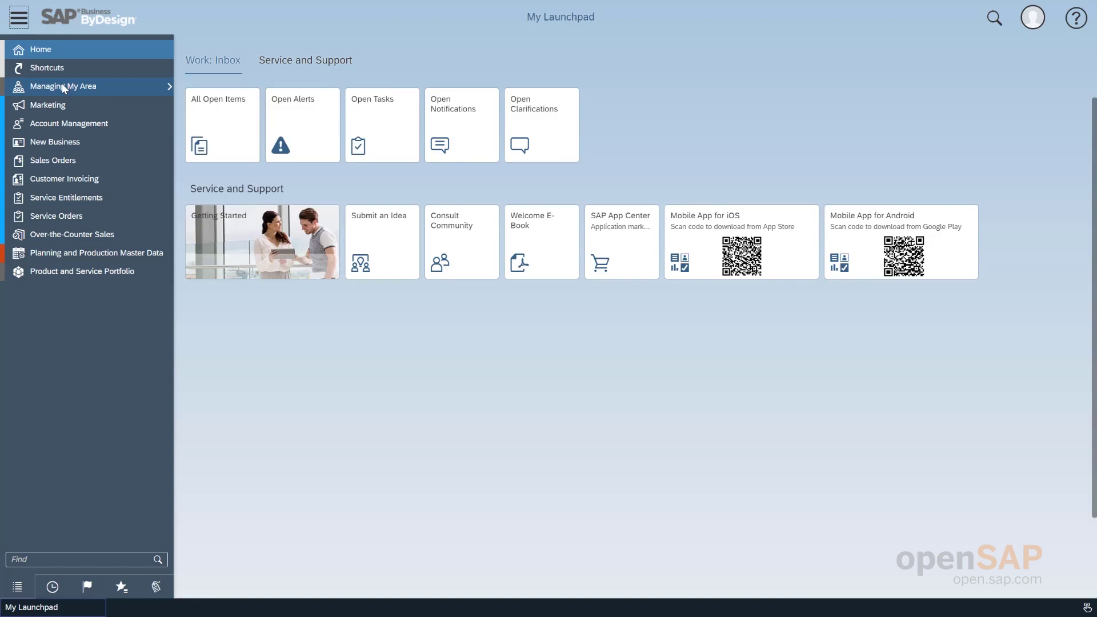
# Approve the paid-time-off leave request in Managing My Area > Approvals, then log off
pyautogui.click(61, 83)
pyautogui.click(201, 105)
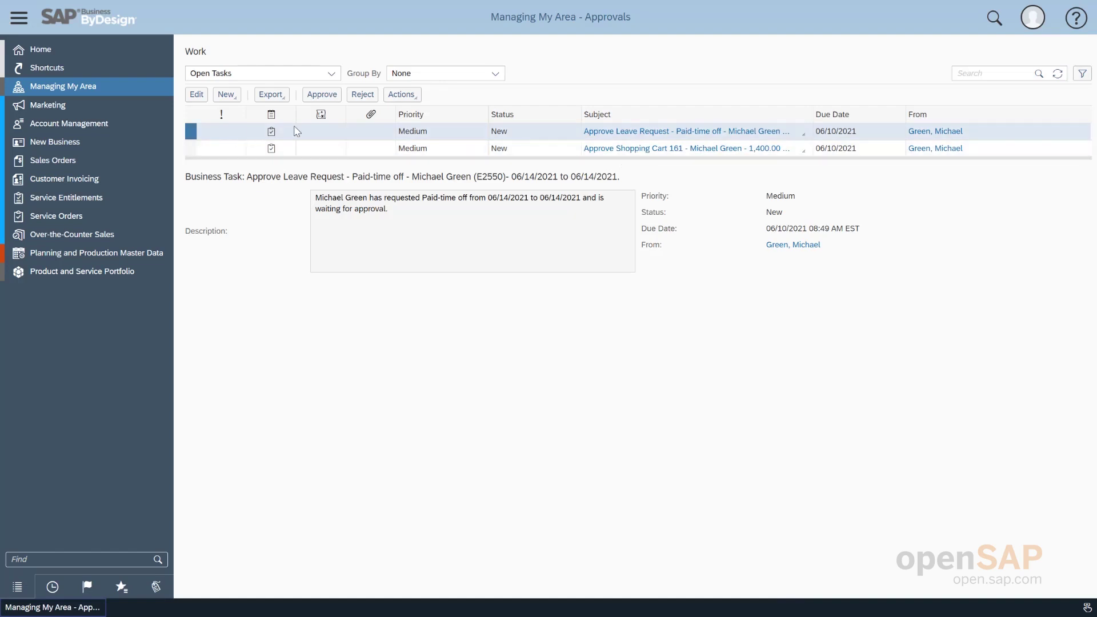
pyautogui.click(329, 97)
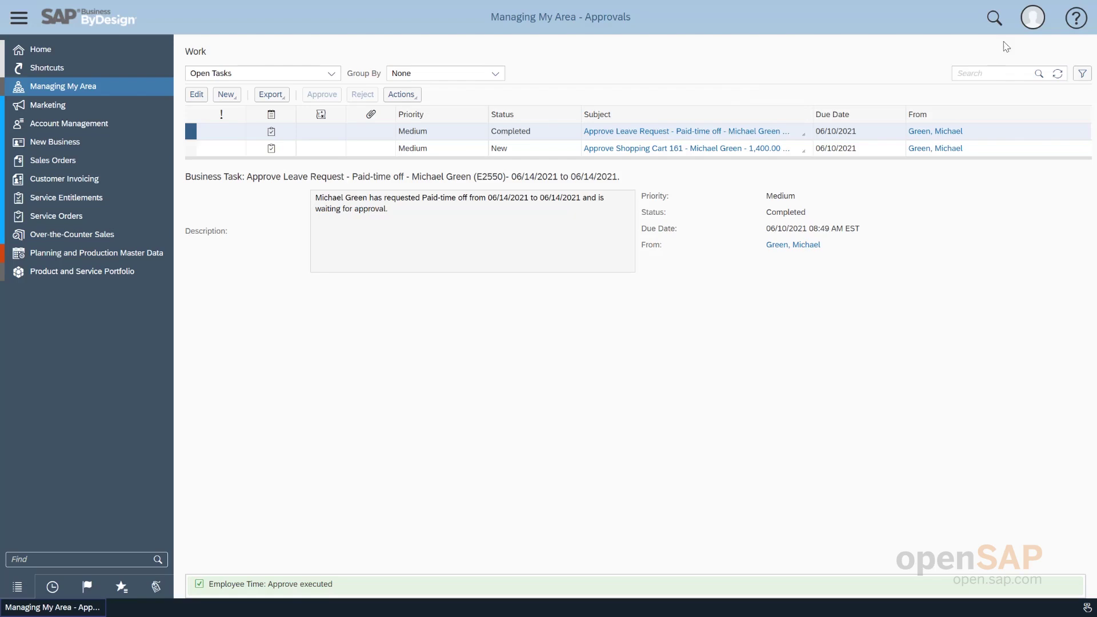
pyautogui.click(1031, 28)
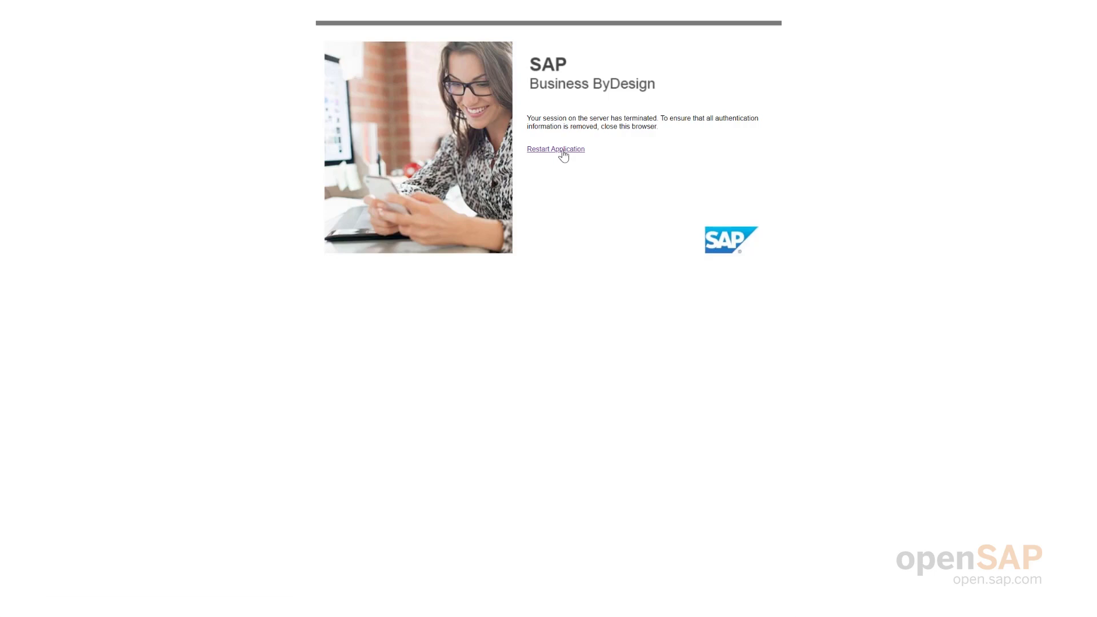
# Restart the application and replace the logon user name with a different user's name
pyautogui.click(564, 150)
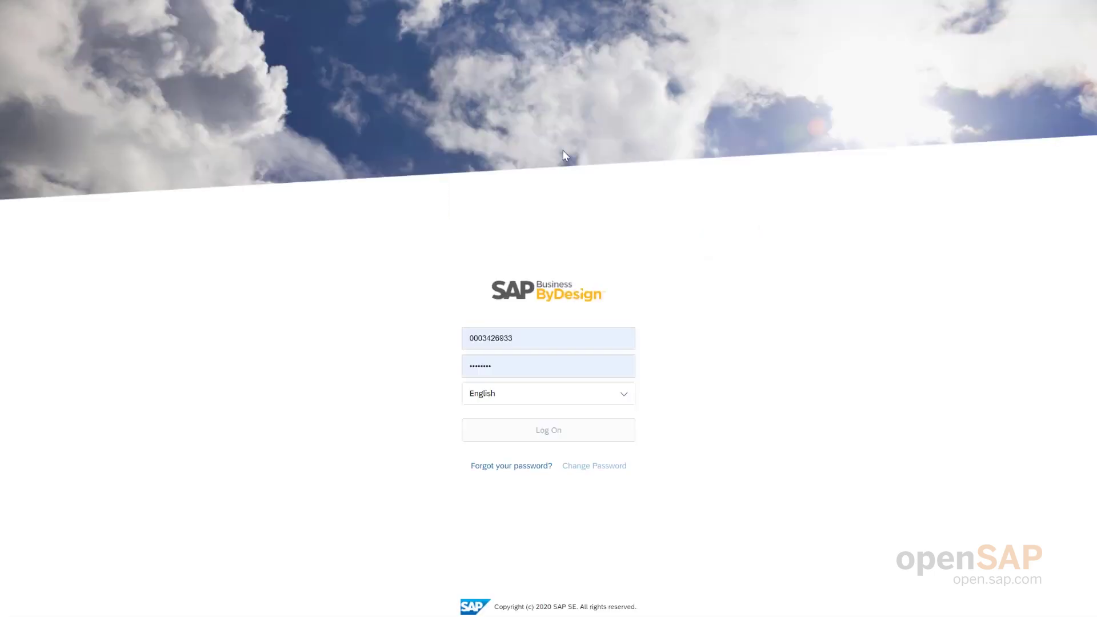
pyautogui.moveTo(517, 336); pyautogui.dragTo(437, 339)
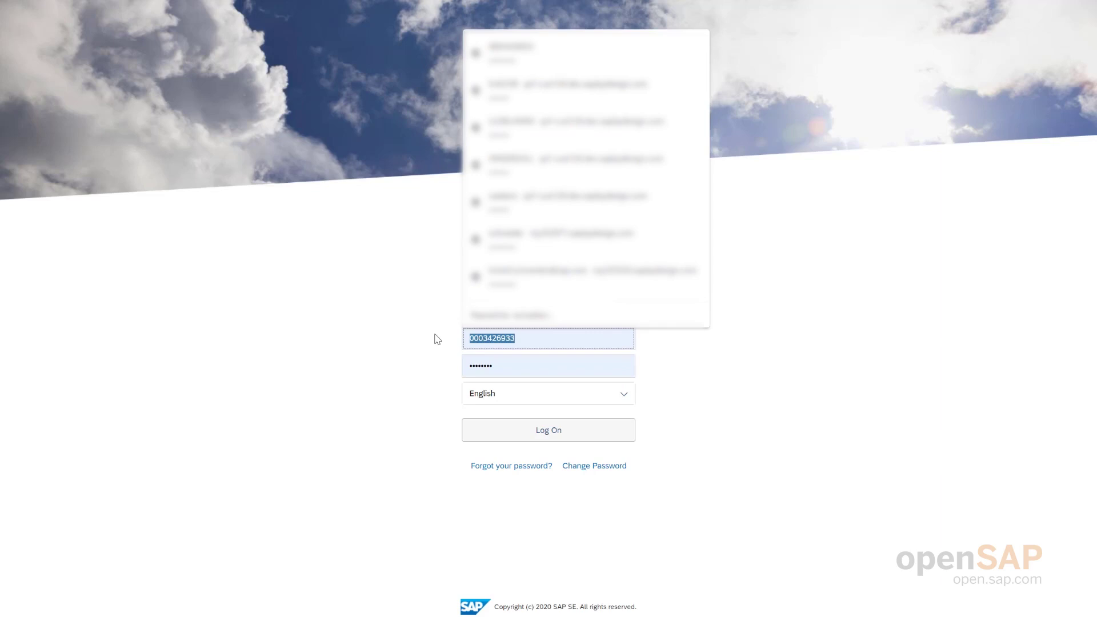
pyautogui.write('openSAP')
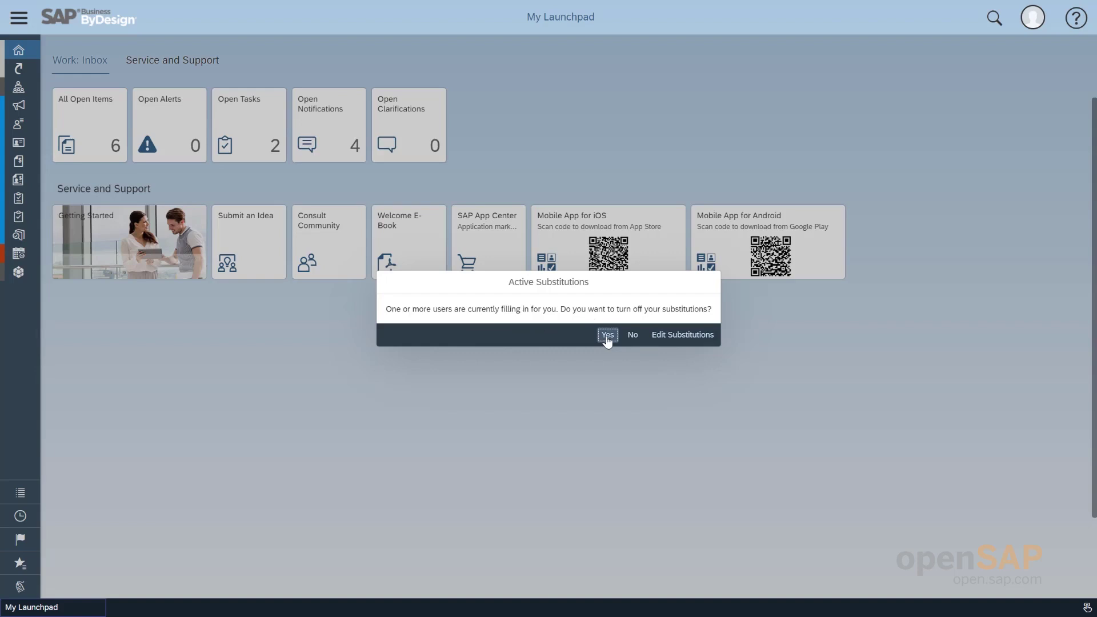
# Answer Yes to turn off the active substitutions
pyautogui.click(607, 336)
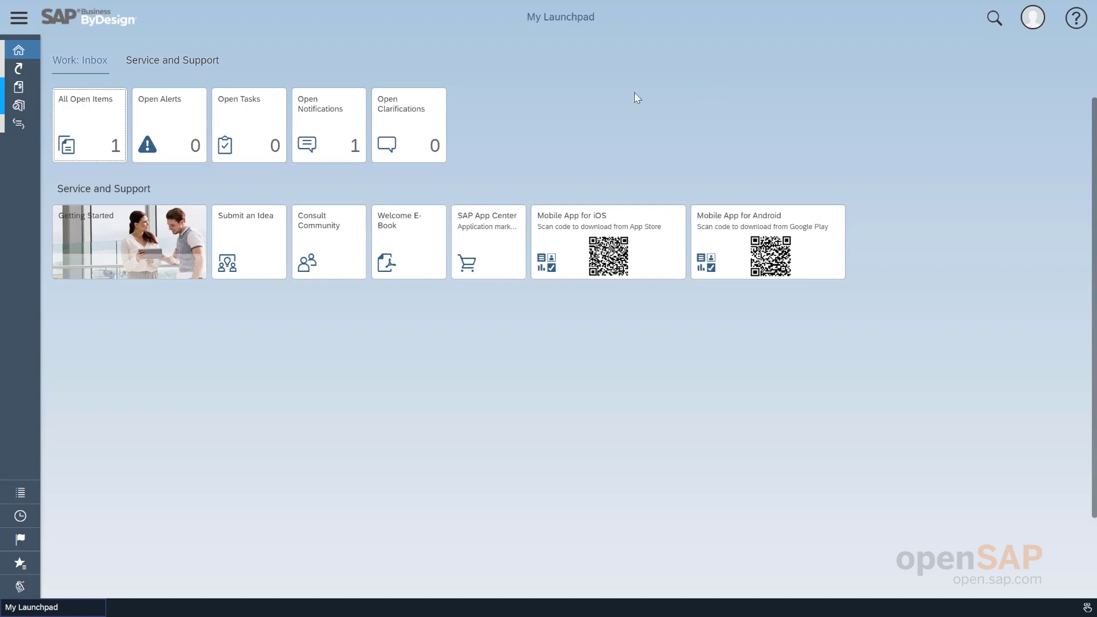
# Expand and then collapse the work center list on My Launchpad
pyautogui.click(20, 27)
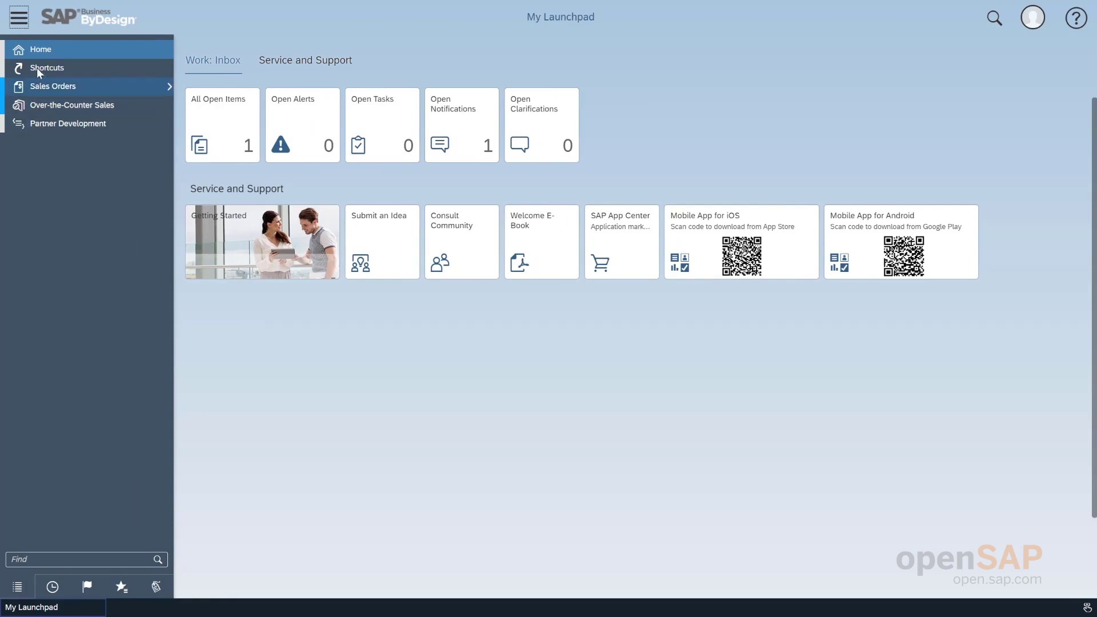
pyautogui.click(18, 18)
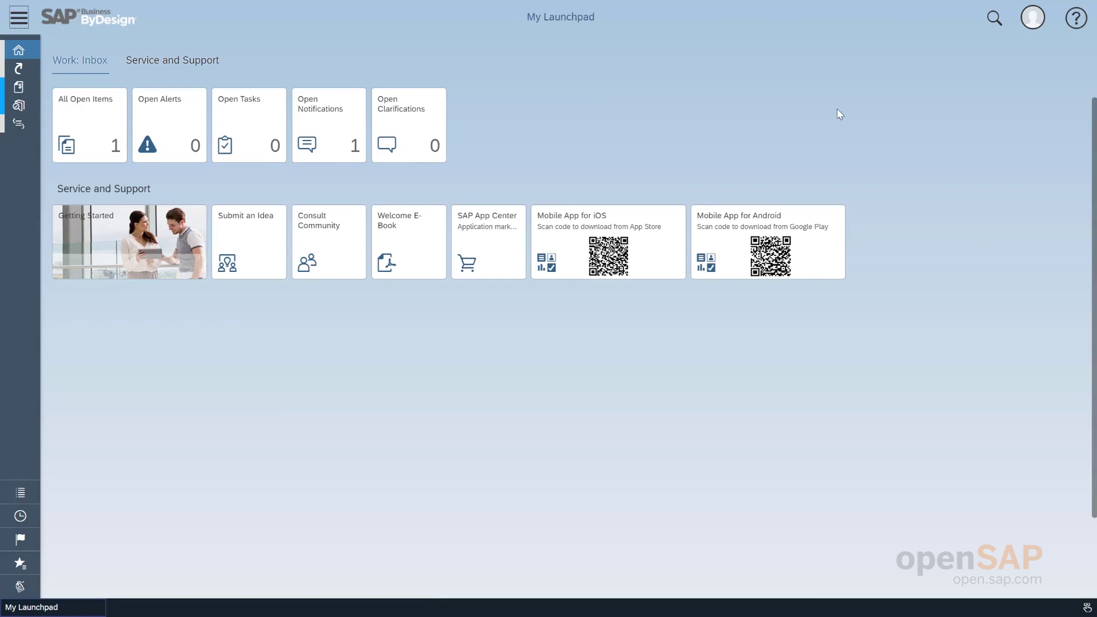
# Log off the current session and confirm with OK
pyautogui.click(1033, 19)
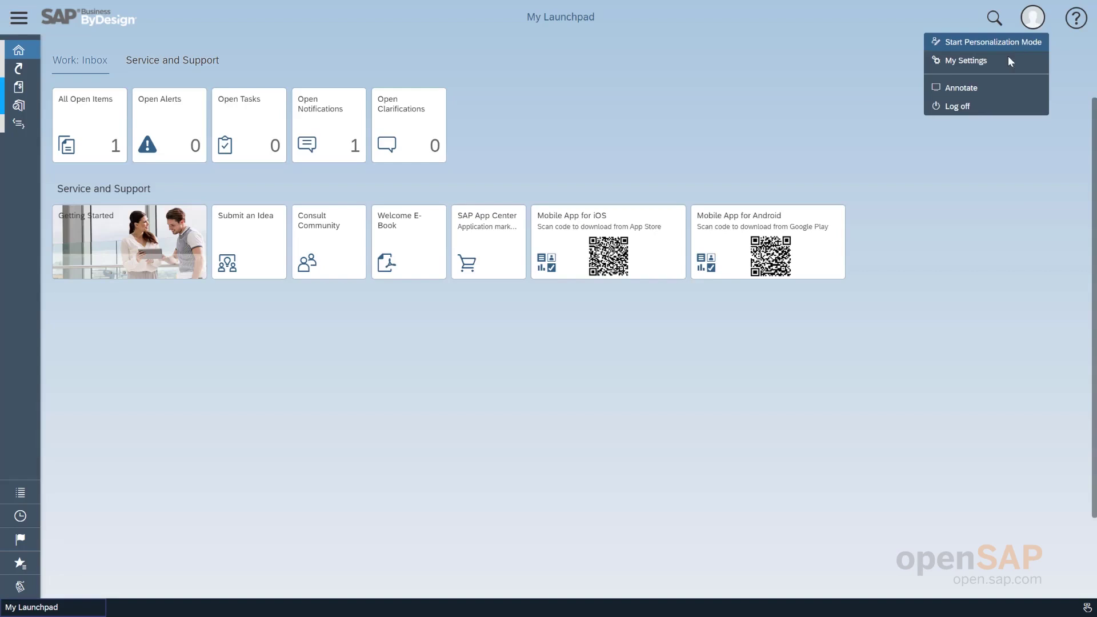
pyautogui.click(969, 110)
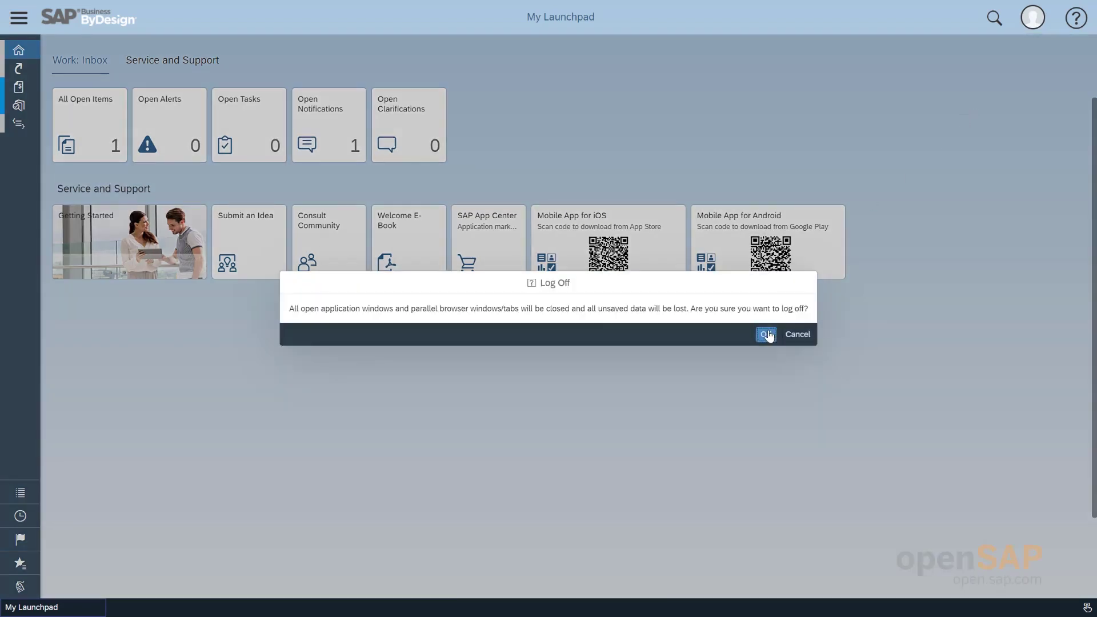
pyautogui.click(766, 334)
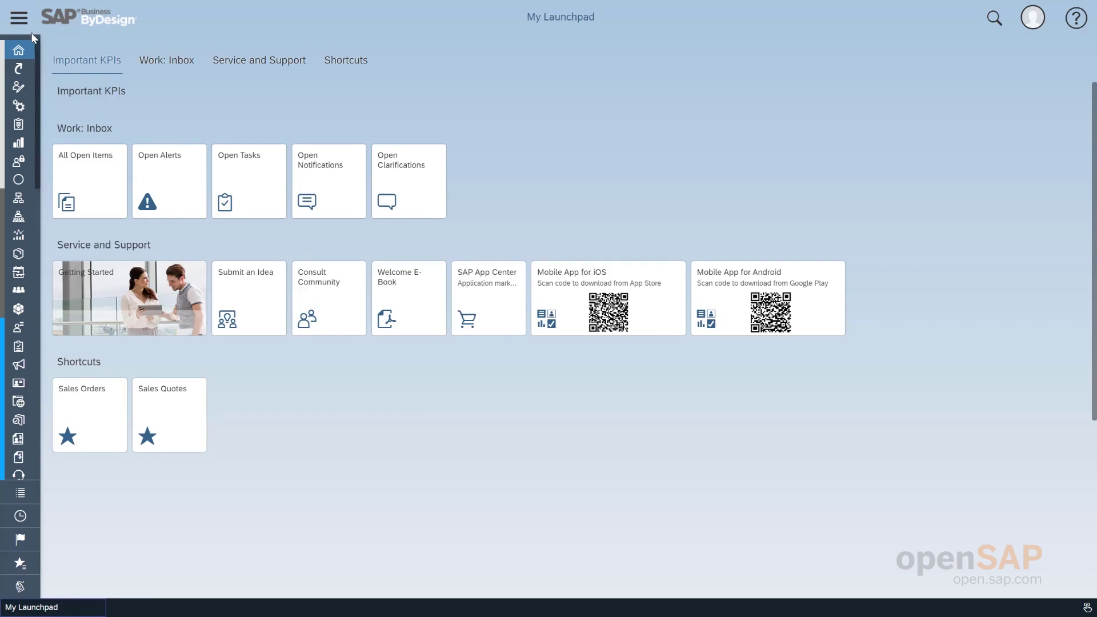
# Open the Substitutions view under Application and User Management
pyautogui.click(19, 19)
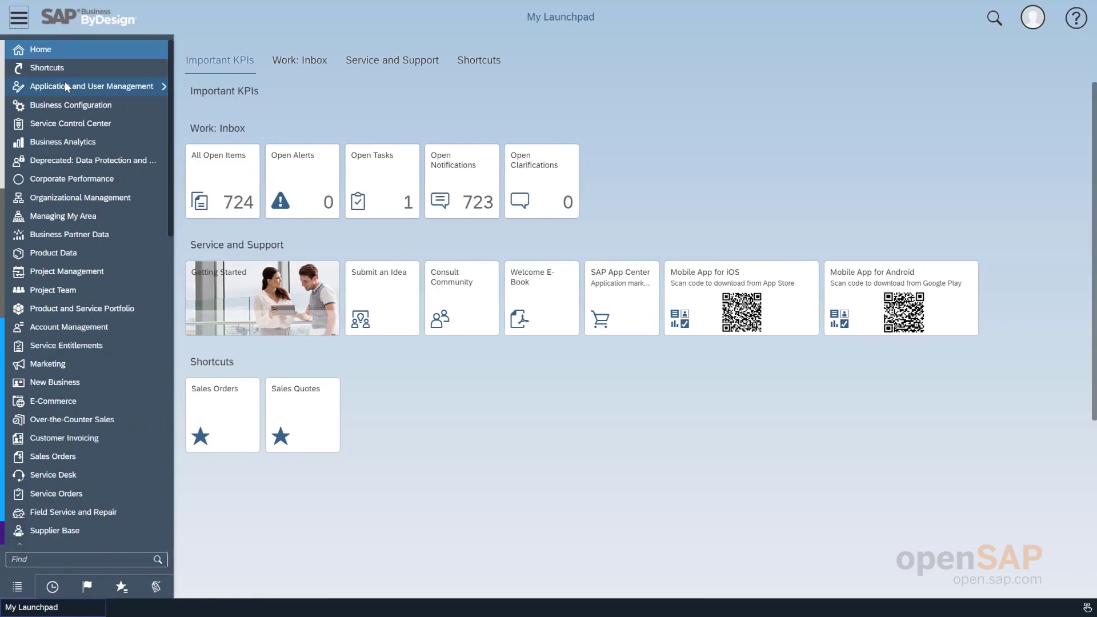
pyautogui.click(65, 85)
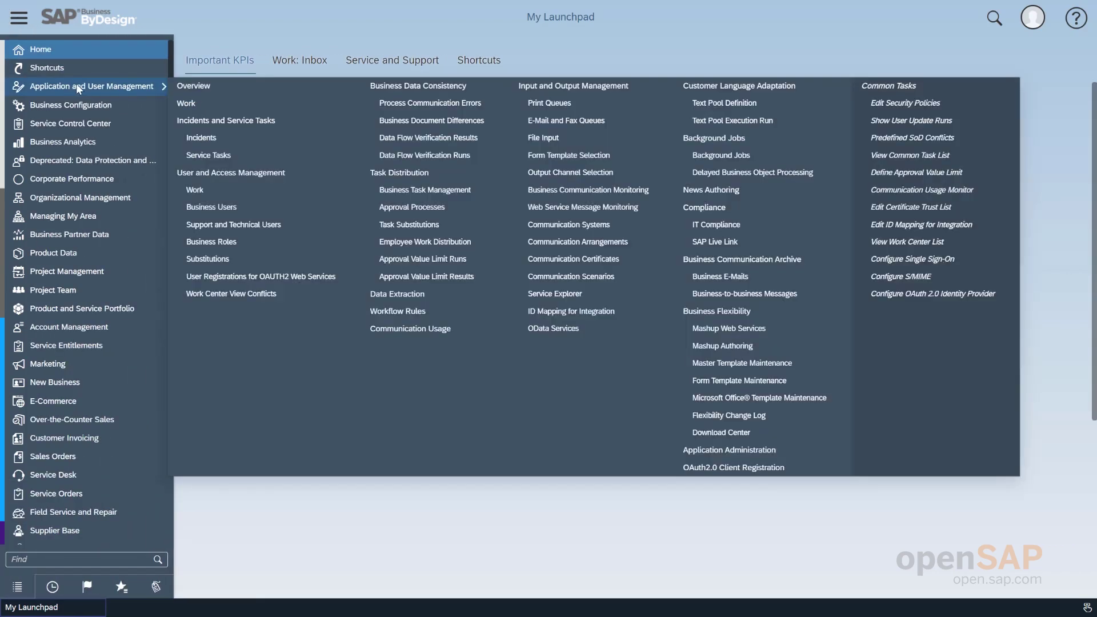
pyautogui.click(207, 260)
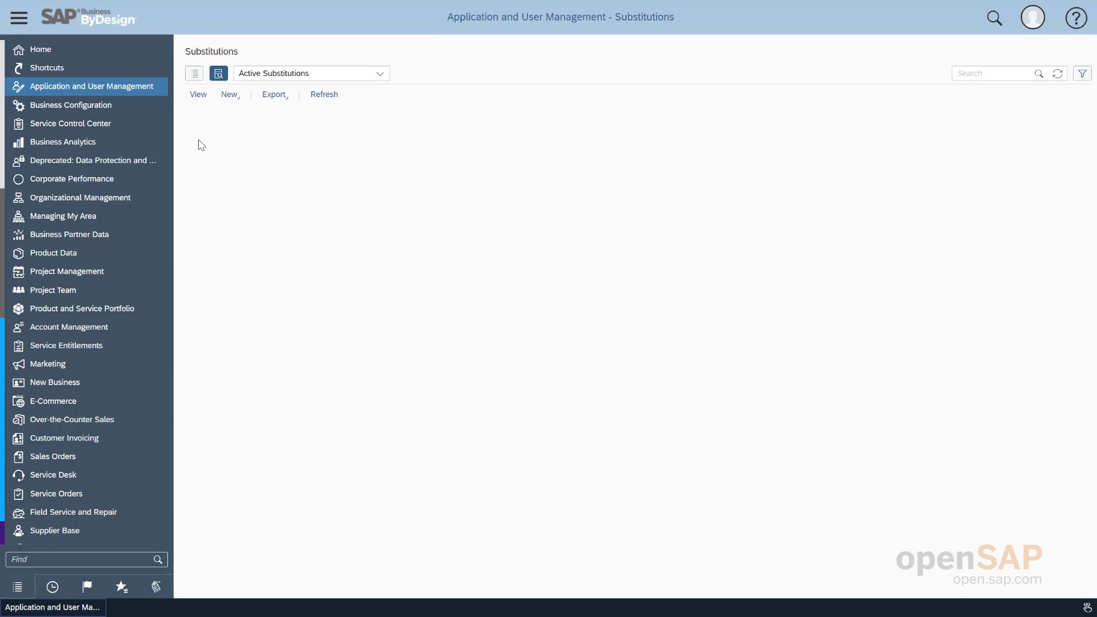
# Create a new substitution and pick the employee being replaced from the name suggestions
pyautogui.click(233, 97)
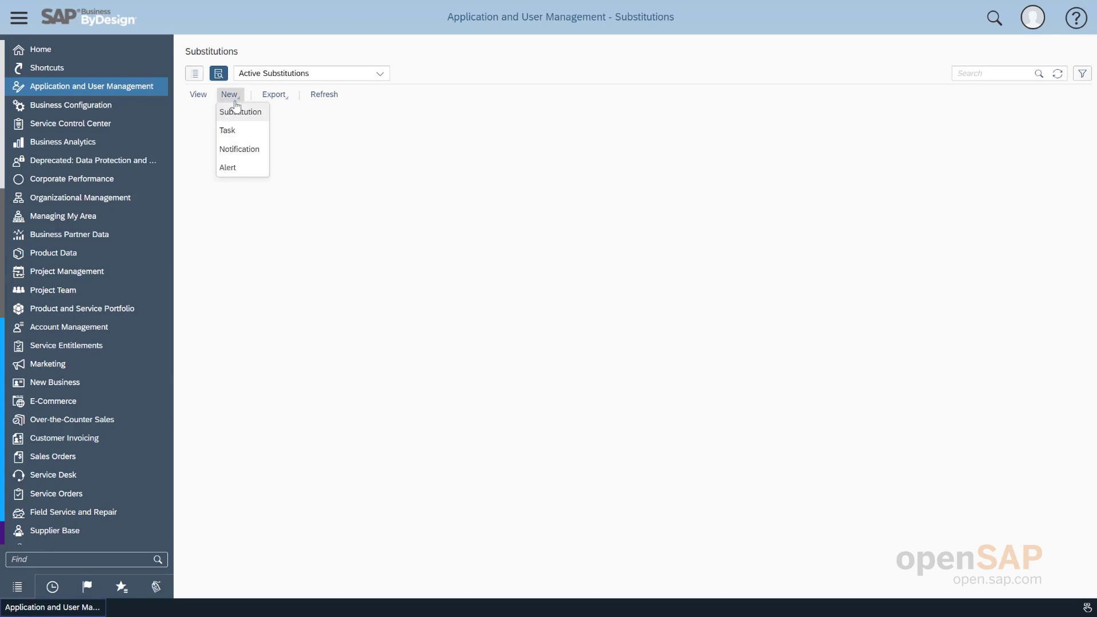
pyautogui.click(237, 112)
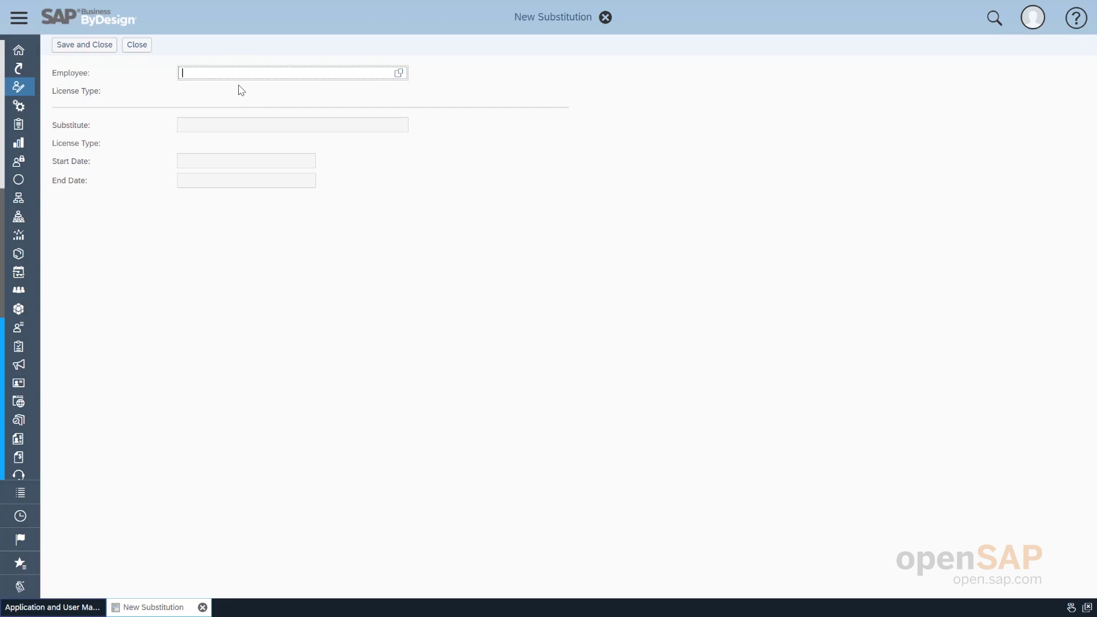
pyautogui.write('lisa')
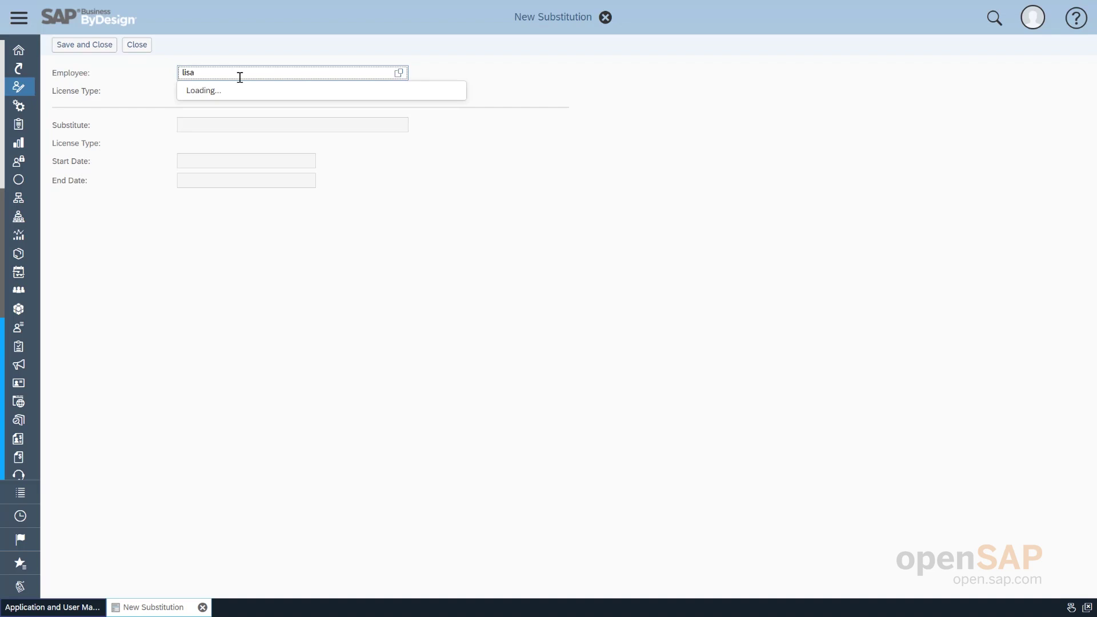
pyautogui.click(233, 93)
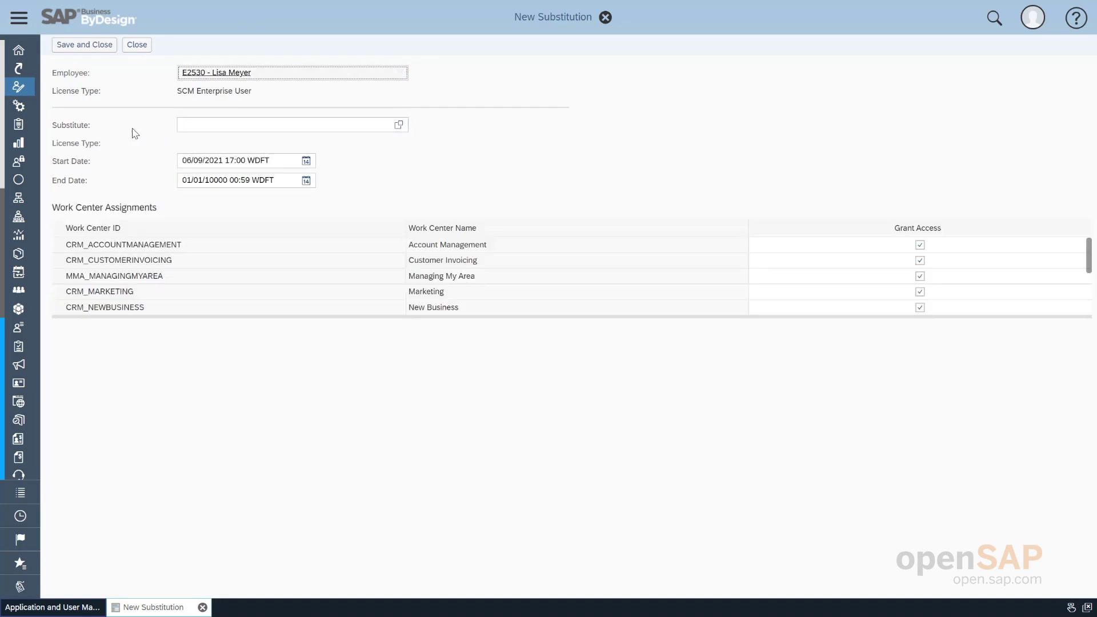
# Choose the substitute employee and enlarge the table to show all 11 granted work centre assignments
pyautogui.click(214, 127)
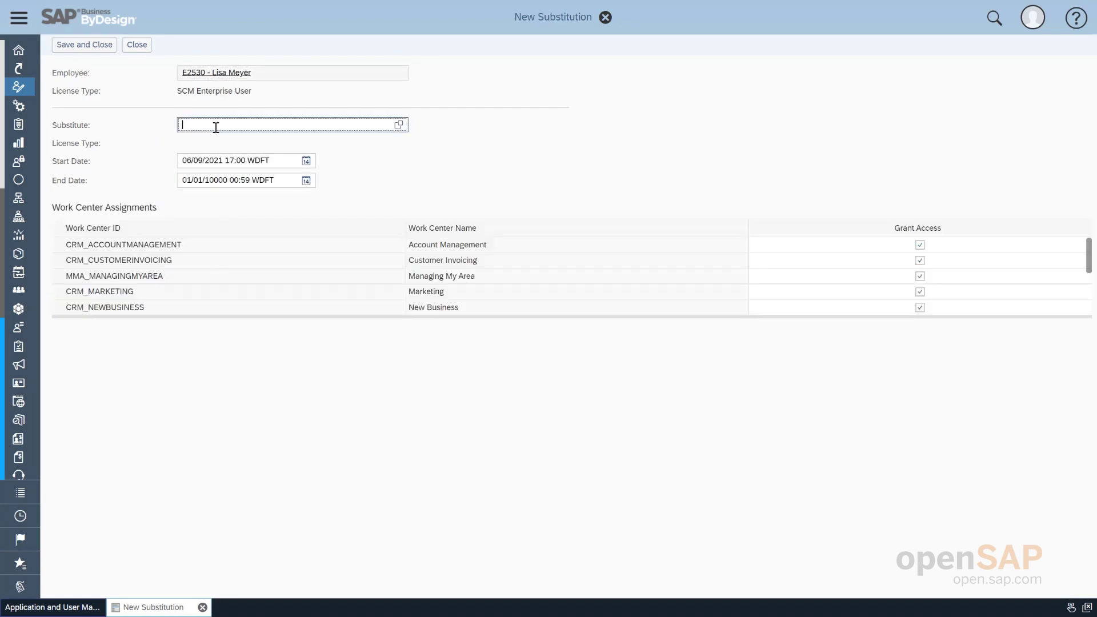
pyautogui.write('tom')
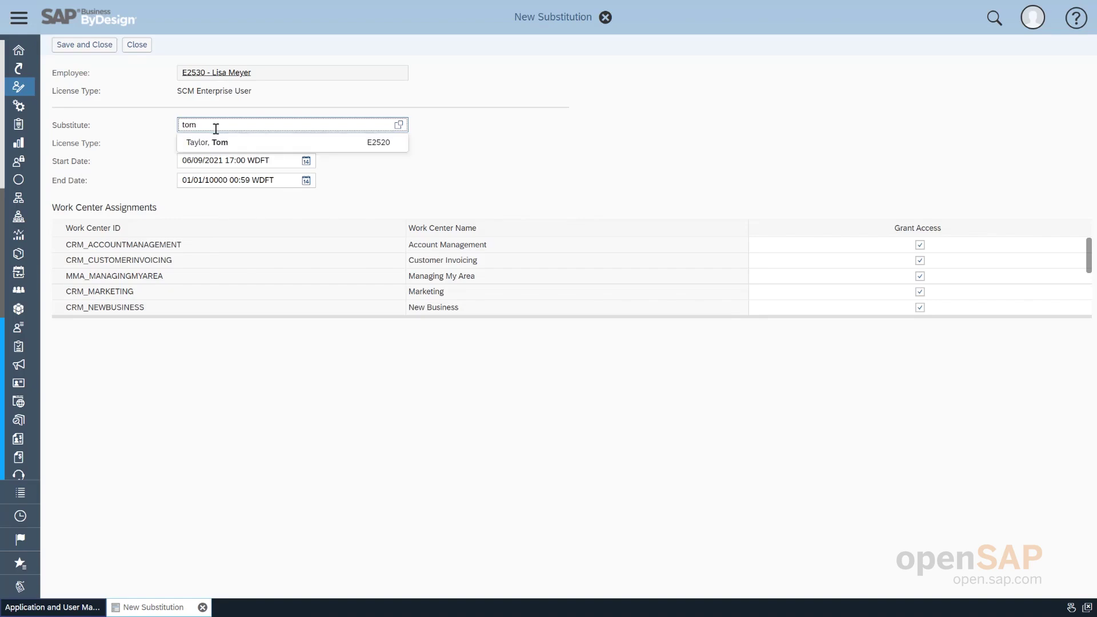
pyautogui.click(215, 143)
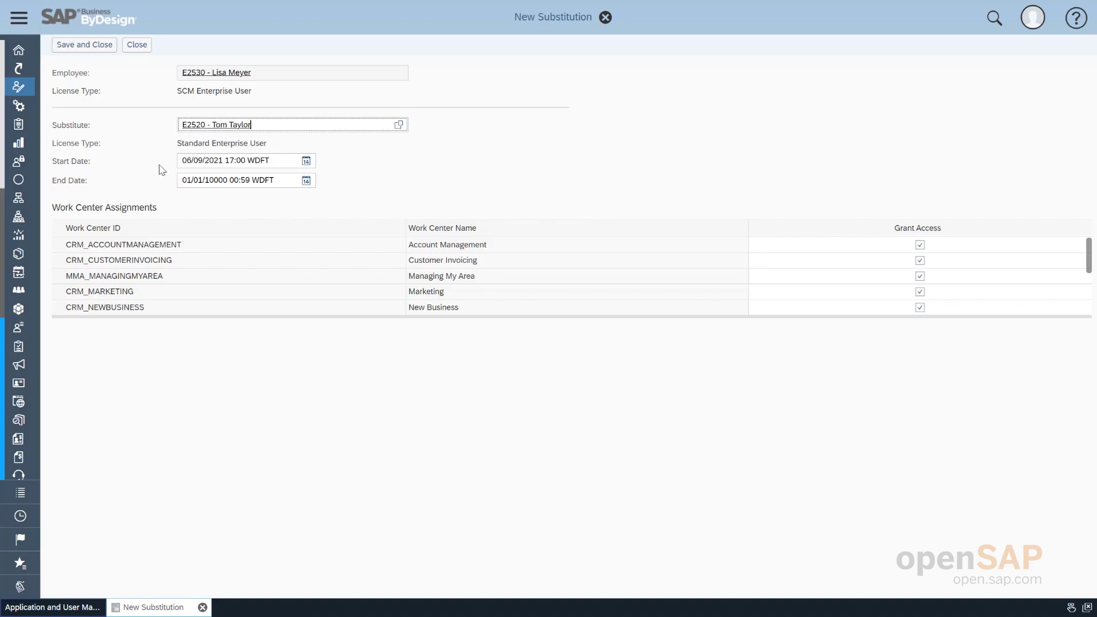
pyautogui.click(279, 160)
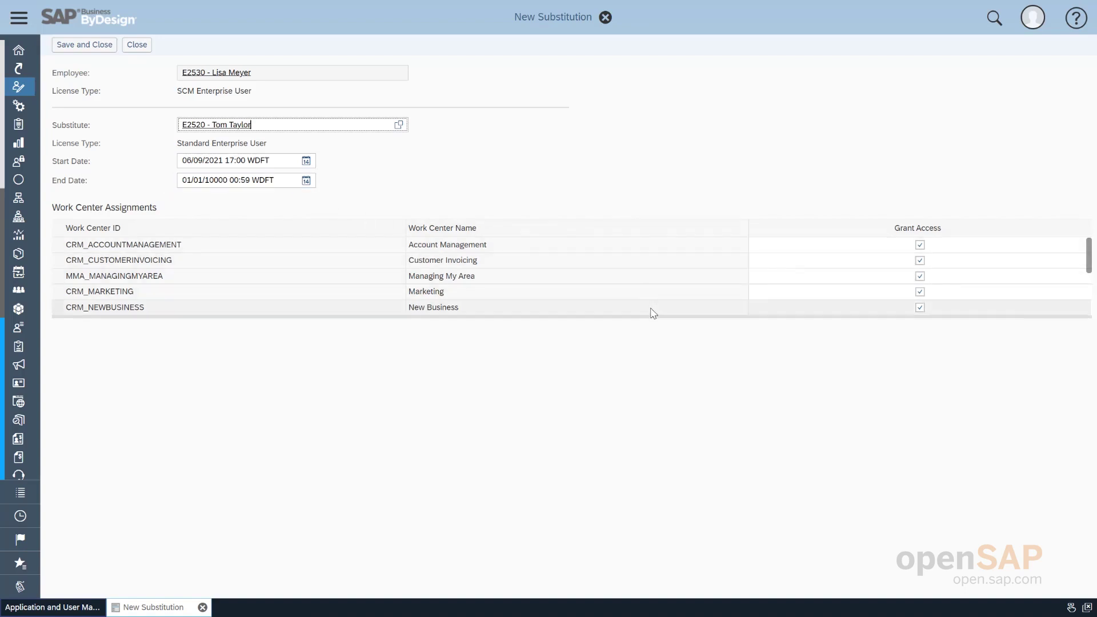
pyautogui.moveTo(652, 318); pyautogui.dragTo(680, 447)
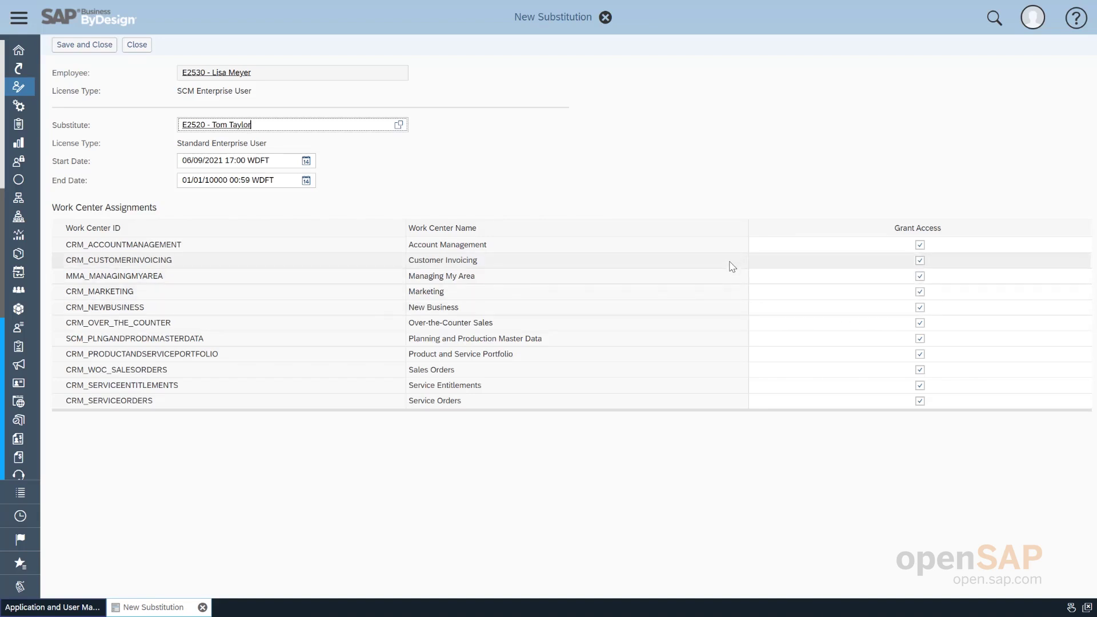
# Save the substitution valid from 06/09/2021 17:00 with unlimited duration, accepting the licence-relevant change, and refresh the list
pyautogui.click(78, 50)
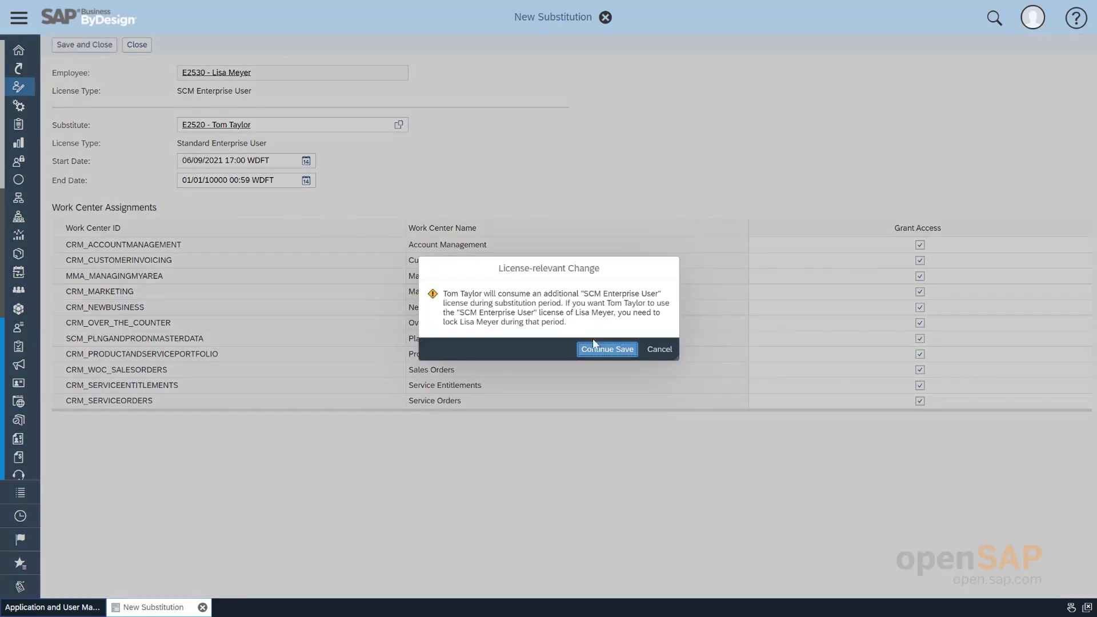
pyautogui.click(606, 350)
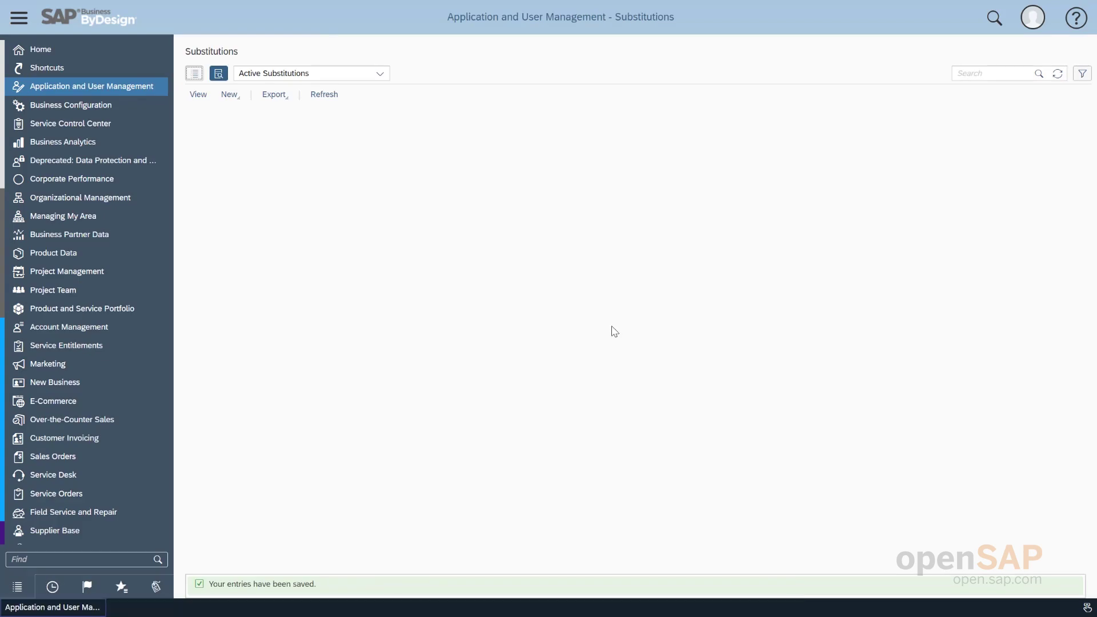
pyautogui.click(1056, 80)
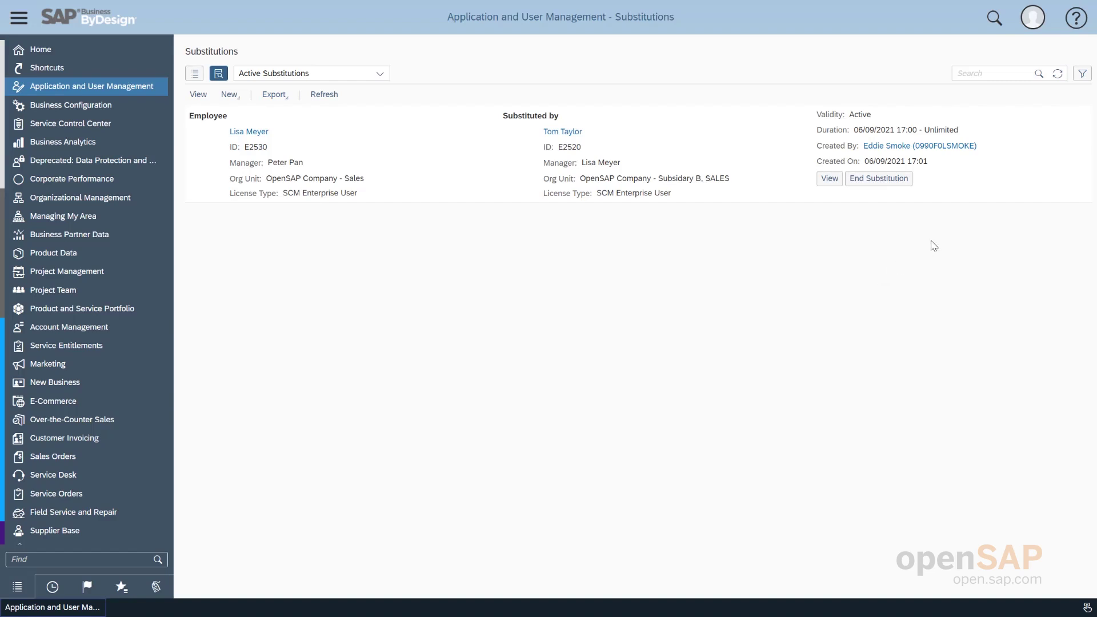
# Log off the current session and expand the substitute's work centers in the sidebar
pyautogui.click(1033, 28)
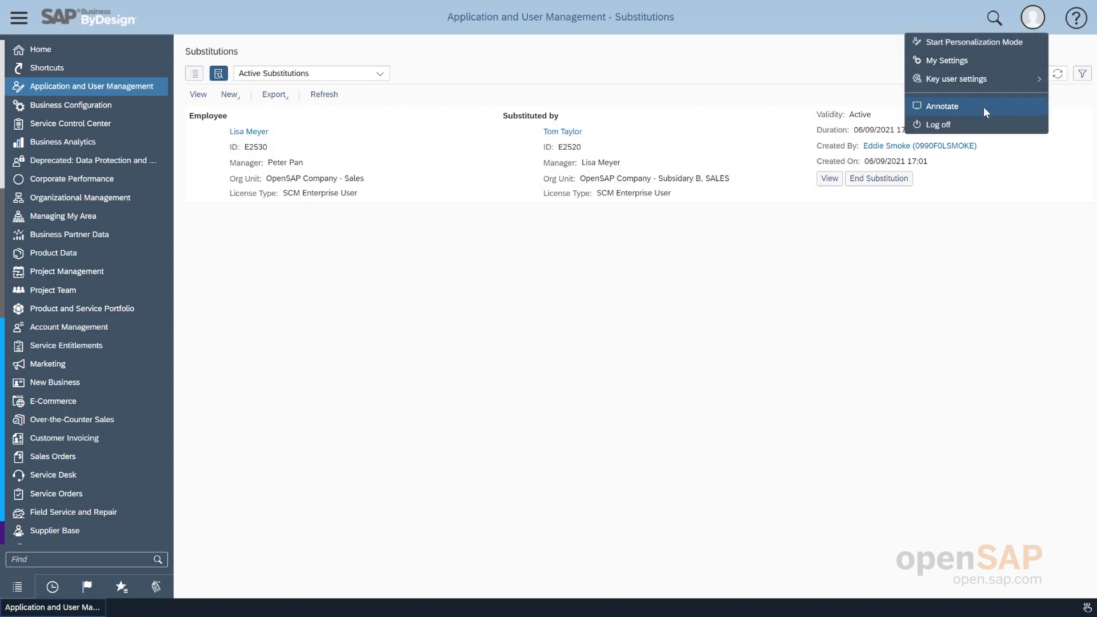
pyautogui.click(975, 120)
pyautogui.click(766, 333)
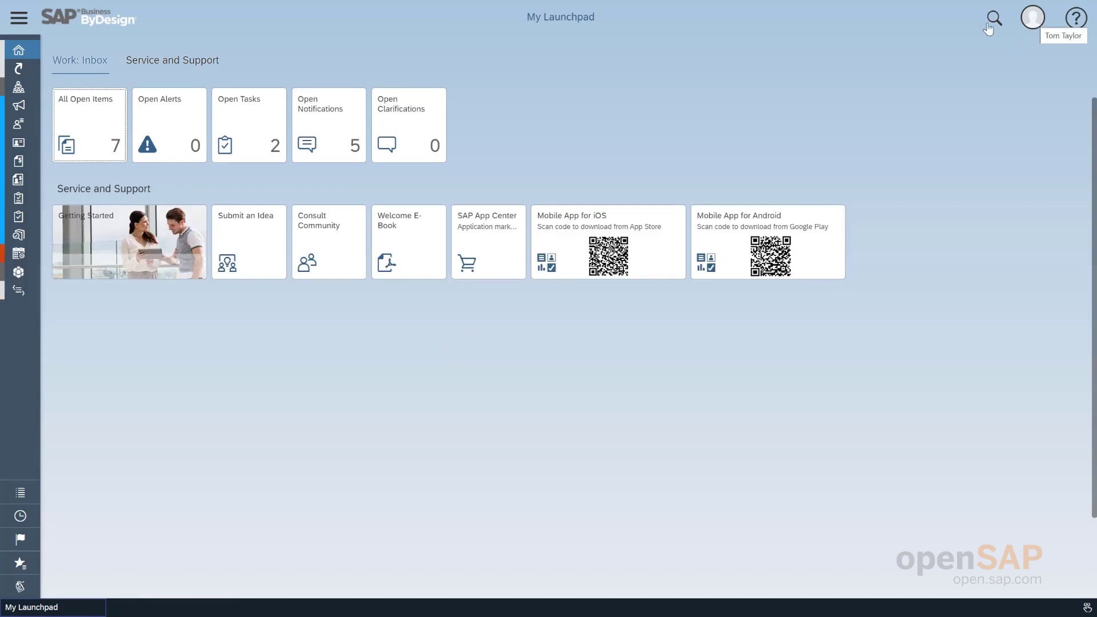
pyautogui.click(19, 18)
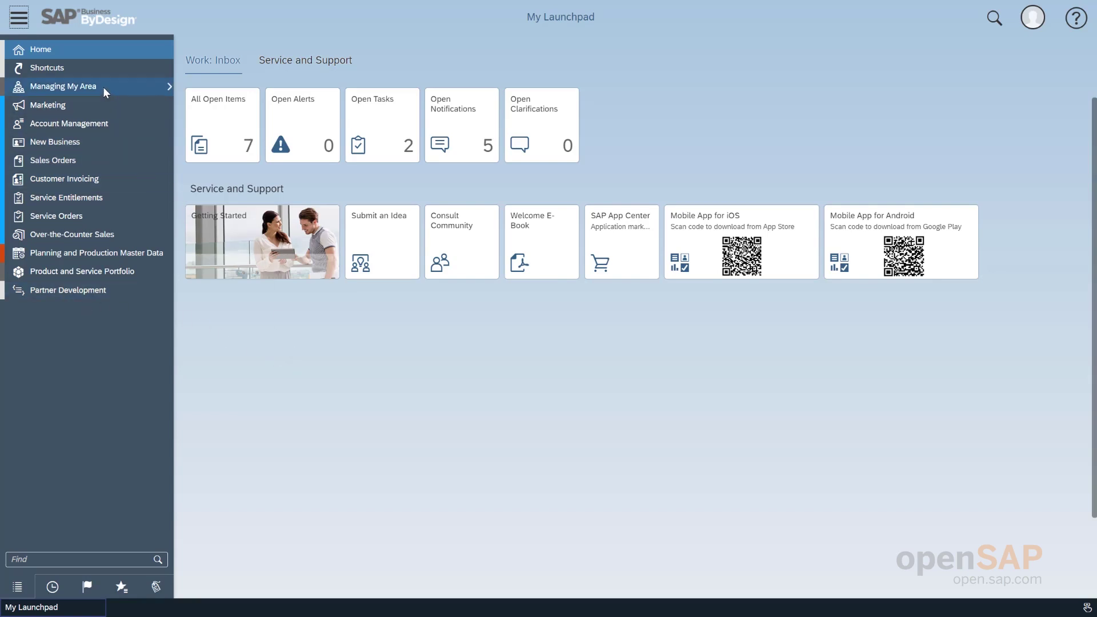
# In Managing My Area Approvals, approve the Shopping Cart 161 task for 1,400.00 USD
pyautogui.moveTo(103, 87)
pyautogui.click(192, 102)
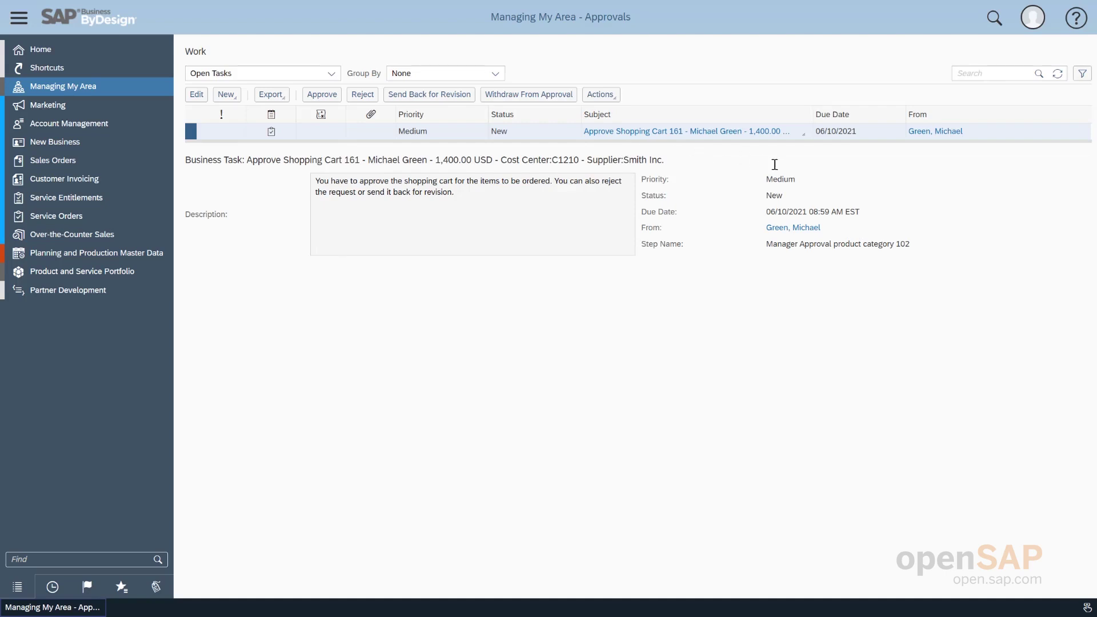
pyautogui.click(334, 98)
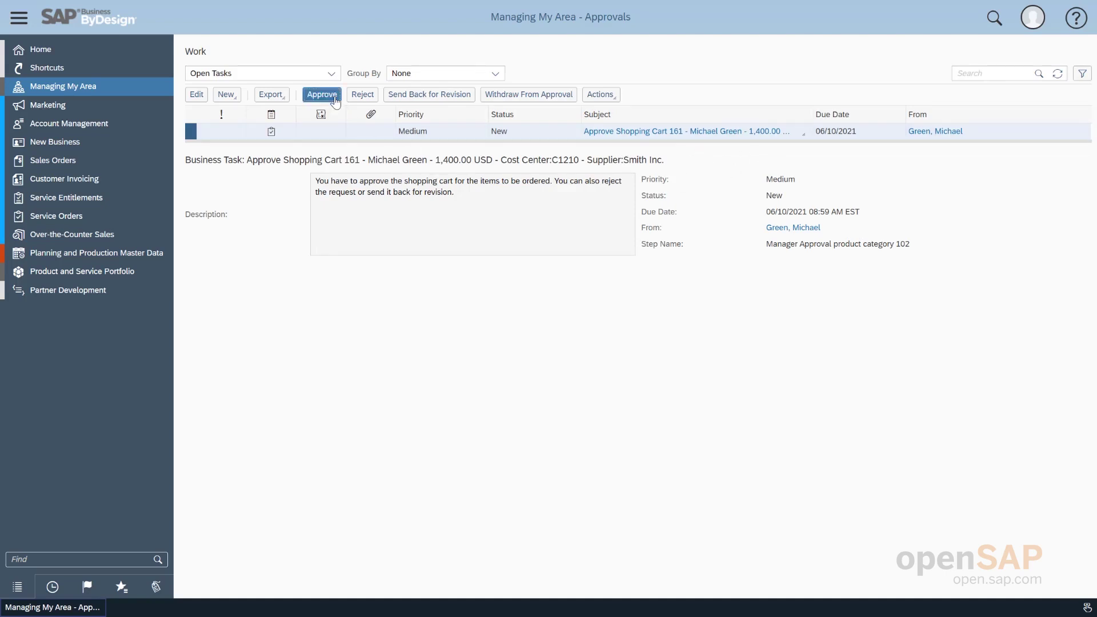